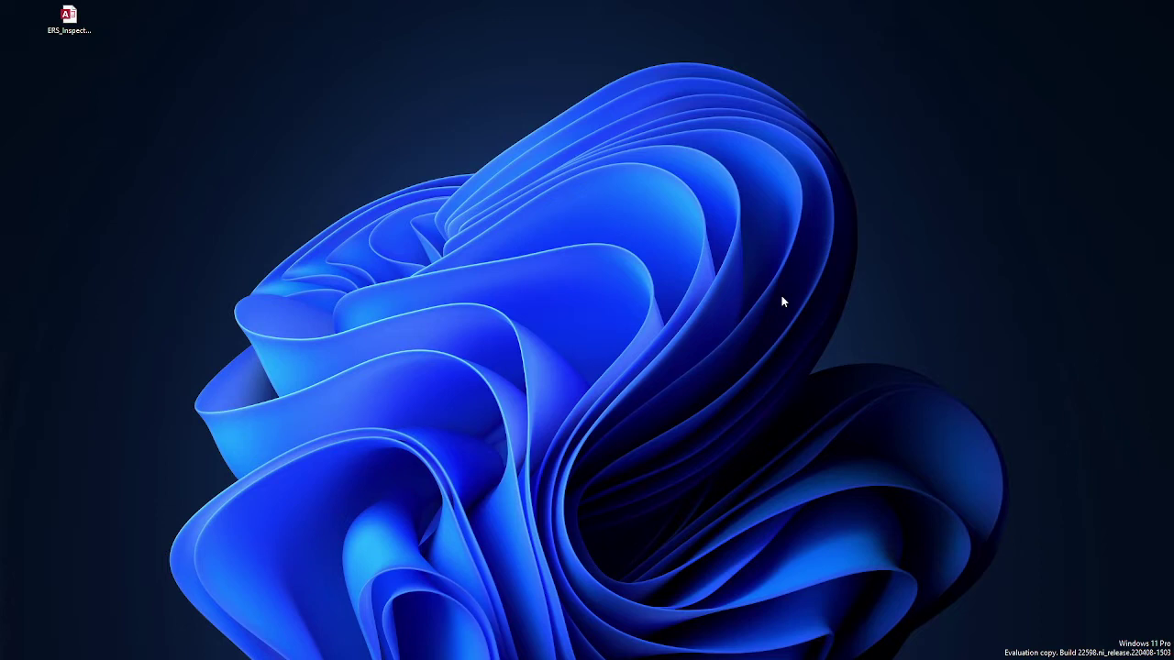
Open the ERS_Inspection_Report_Tool database and show the Inspection Report Query in Design View with its source tables' fields
double_click(66, 27)
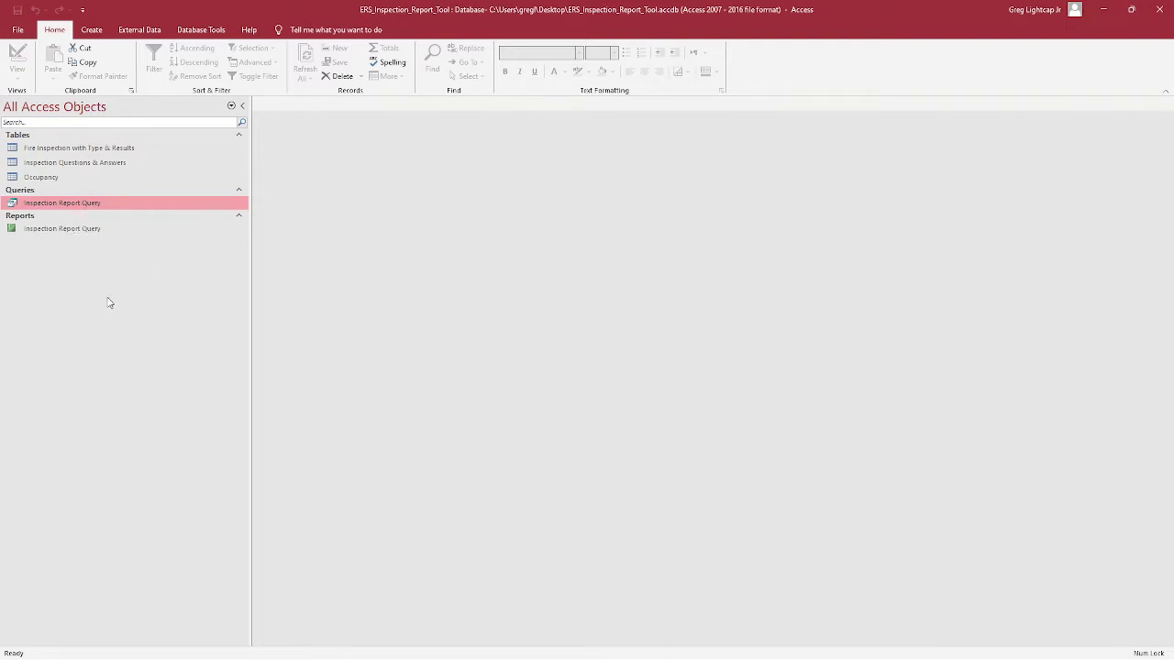
right_click(95, 205)
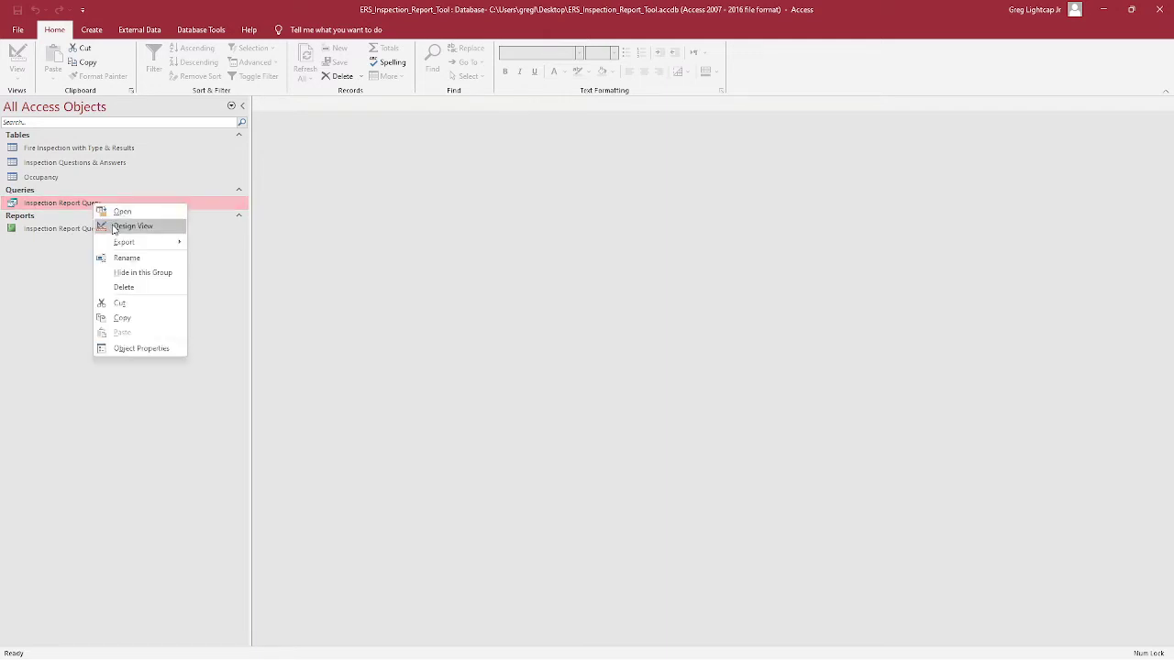
left_click(116, 226)
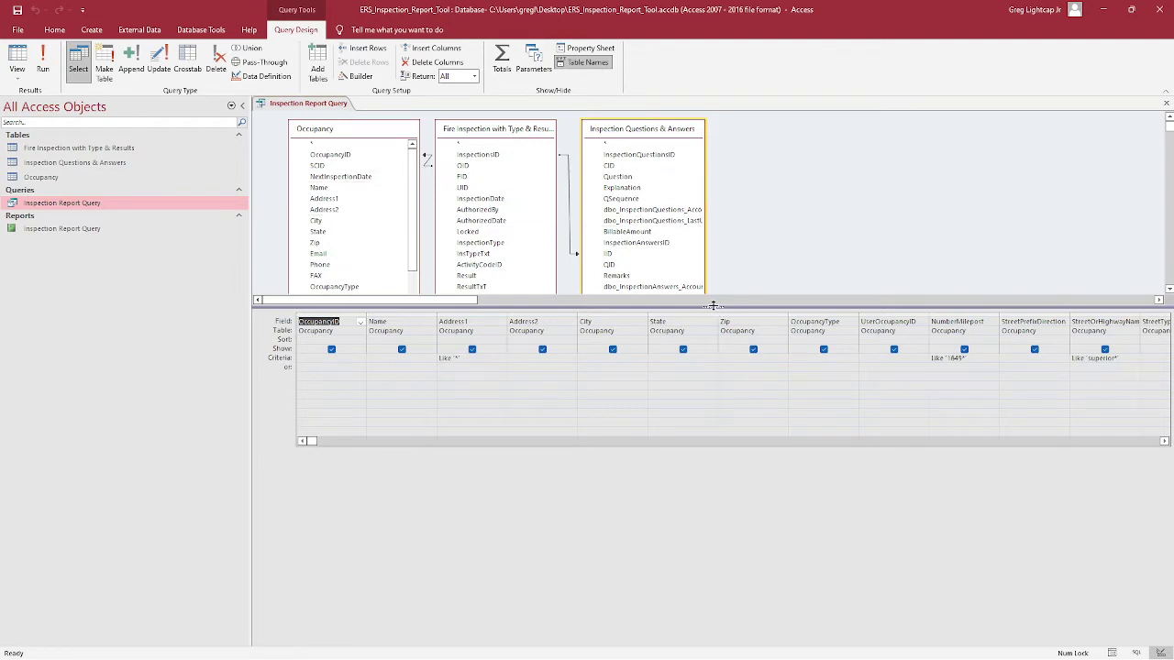
left_click_drag(713, 305, 716, 637)
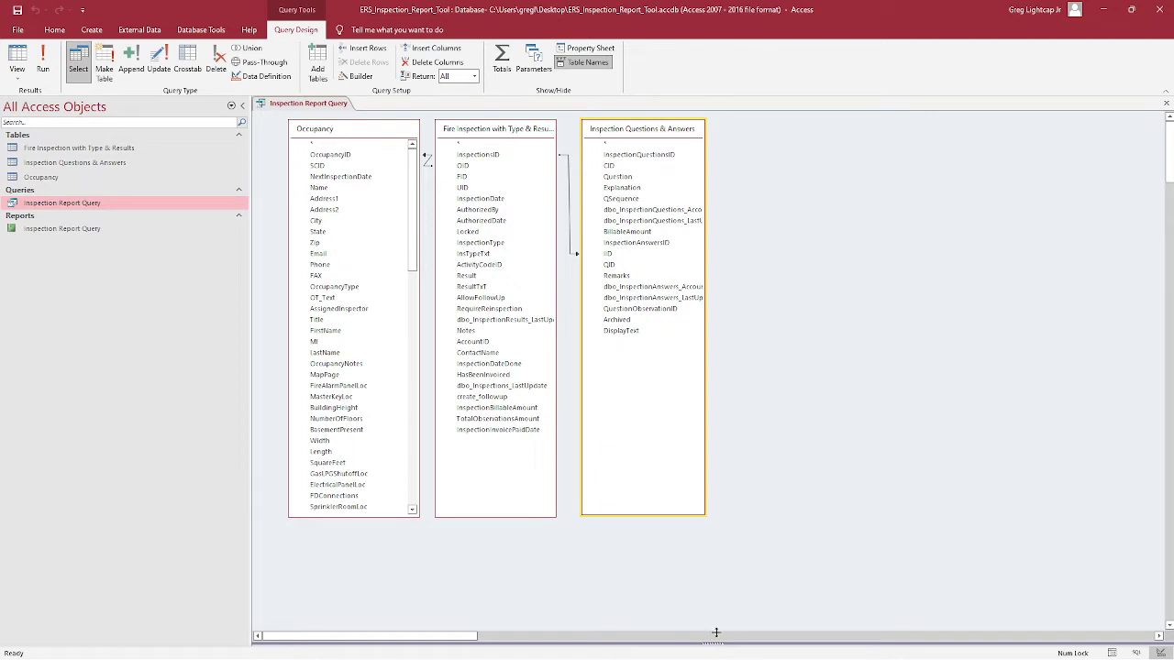
left_click_drag(715, 632, 682, 275)
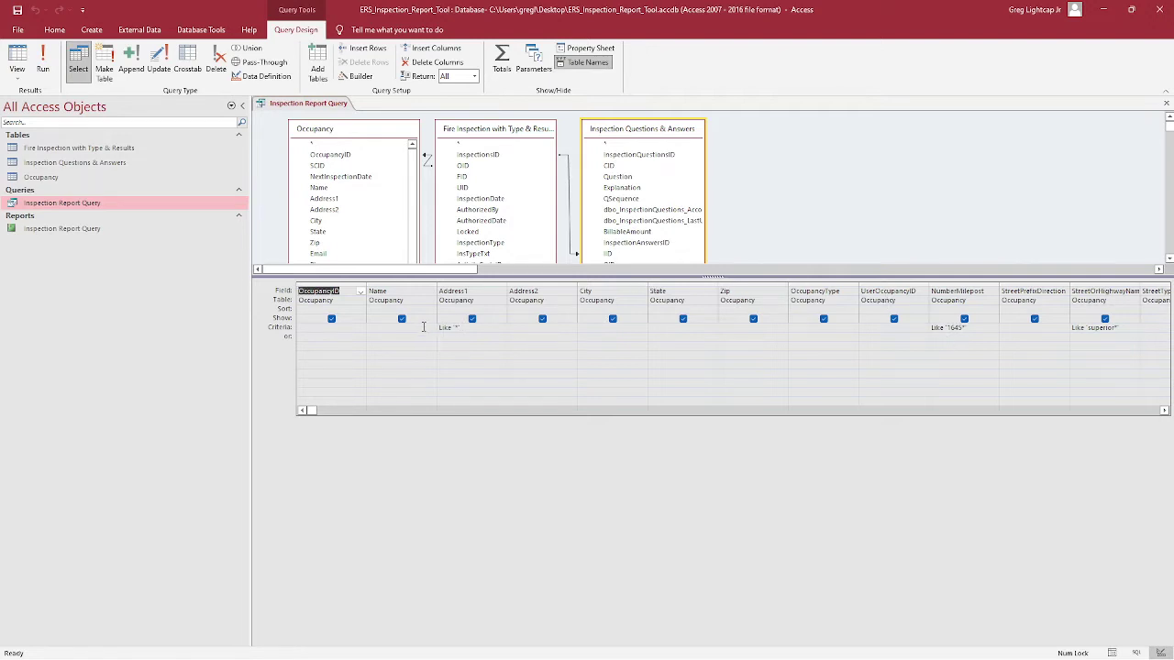
Try a Like criterion with "fire headquarters" on the Name field and clear it
left_click(424, 327)
type("Like \"*")
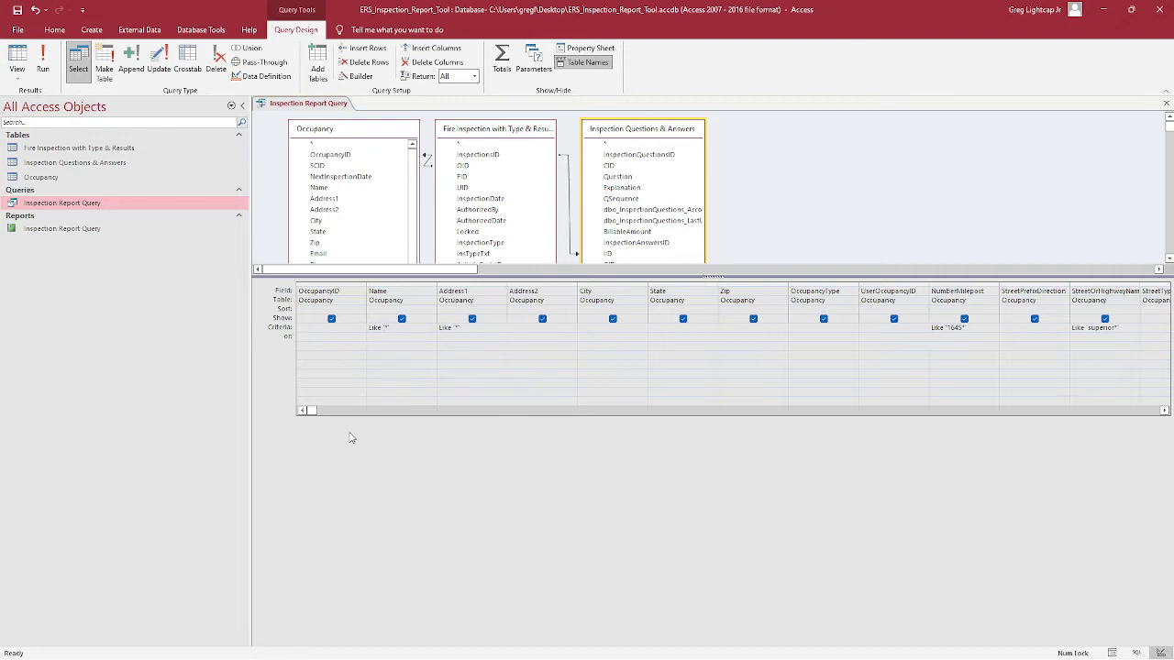
type("fire headquarters")
left_click(402, 393)
double_click(398, 326)
key("BackSpace")
key("BackSpace")
key("BackSpace")
key("BackSpace")
key("BackSpace")
key("BackSpace")
key("BackSpace")
key("BackSpace")
key("BackSpace")
key("BackSpace")
key("BackSpace")
key("BackSpace")
Examine the criteria on the Address1, NumberMilepost and InspectionDate fields
left_click(454, 328)
type("\"")
left_click_drag(461, 329, 415, 328)
left_click_drag(970, 328, 929, 327)
left_click(966, 338)
left_click(339, 411)
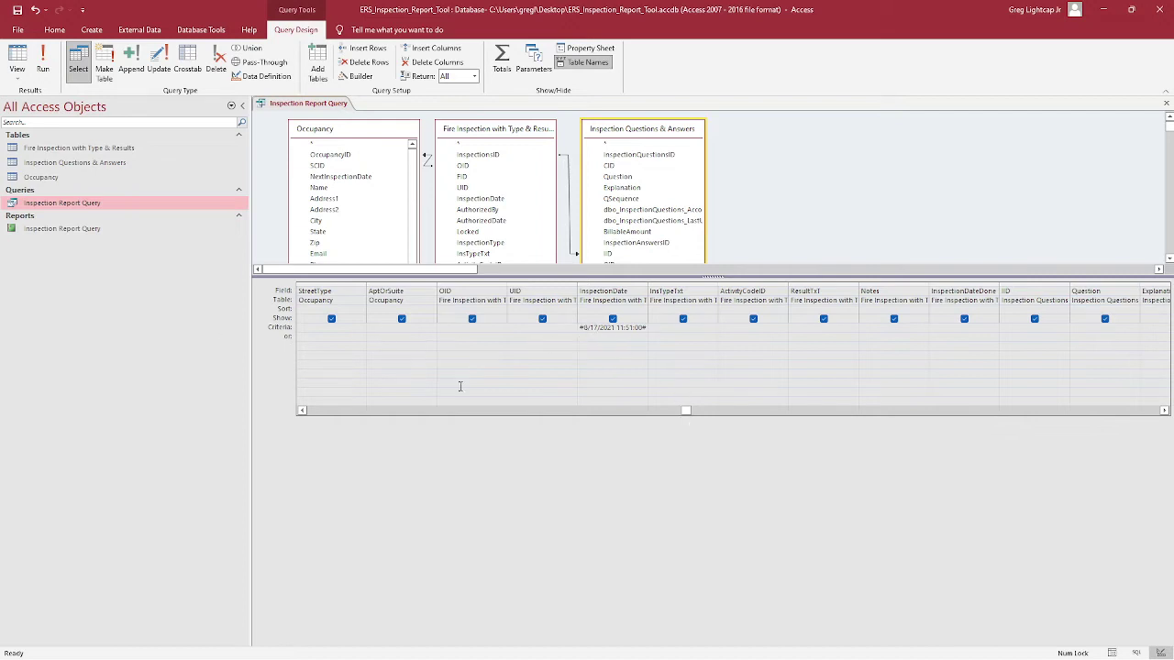
Set the NumberMilepost criterion to Like "50*" and the StreetOrHighwayName criterion to Like "public*"
left_click_drag(686, 412, 373, 412)
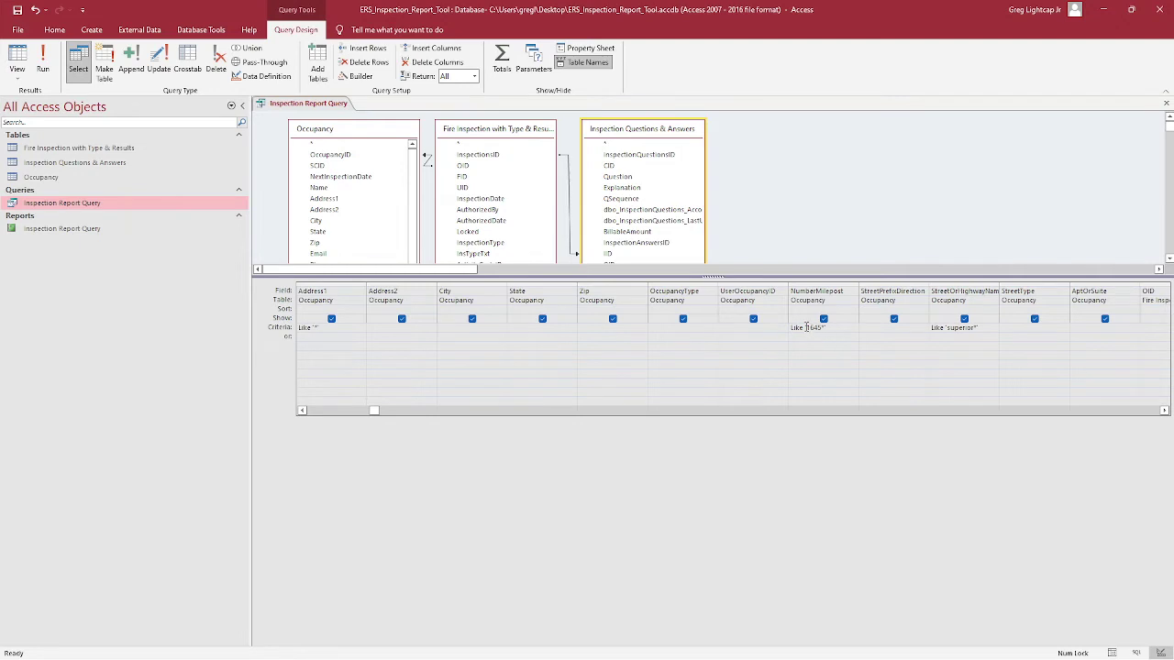
left_click_drag(807, 327, 830, 327)
type("50")
left_click_drag(977, 329, 946, 332)
type("pub")
key("Num_Lock")
type("lic")
Check the remaining criteria in the design grid and run the query
left_click(513, 412)
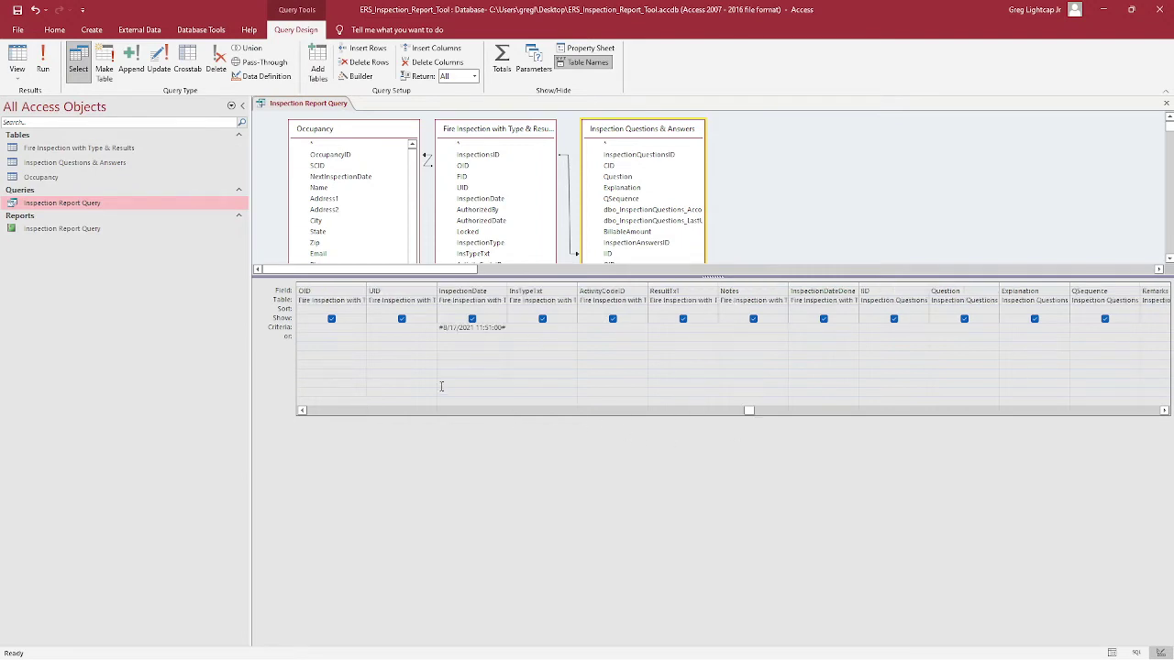
left_click(312, 413)
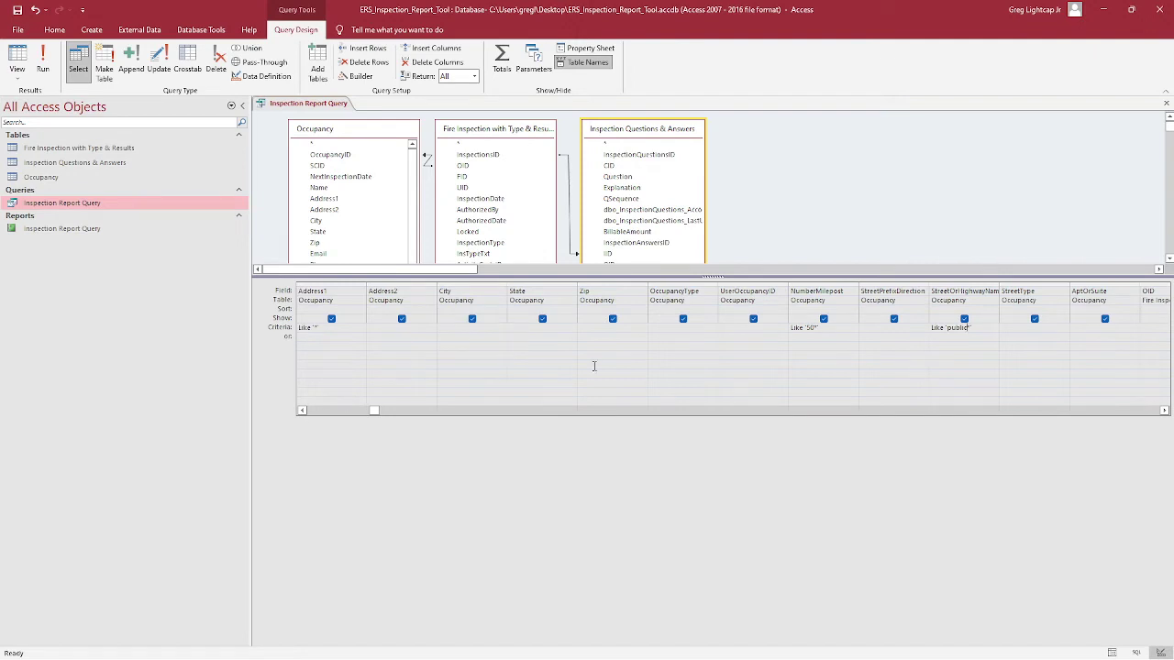
left_click(38, 57)
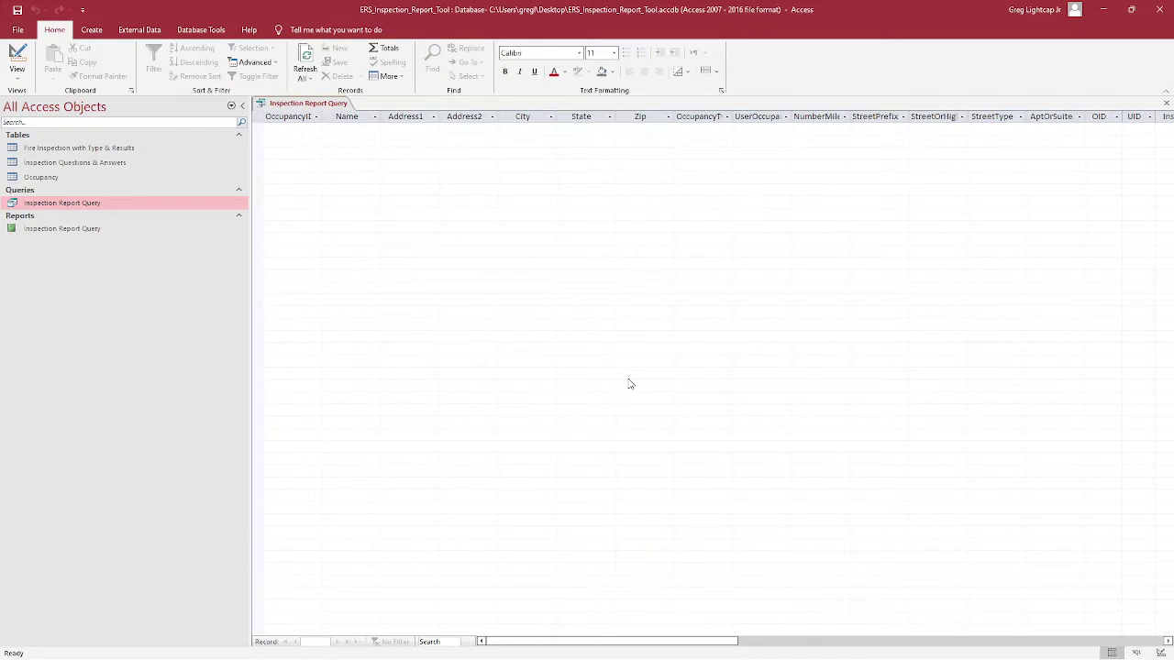
Return the Inspection Report Query to Design View and clear the InspectionDate criterion
right_click(54, 211)
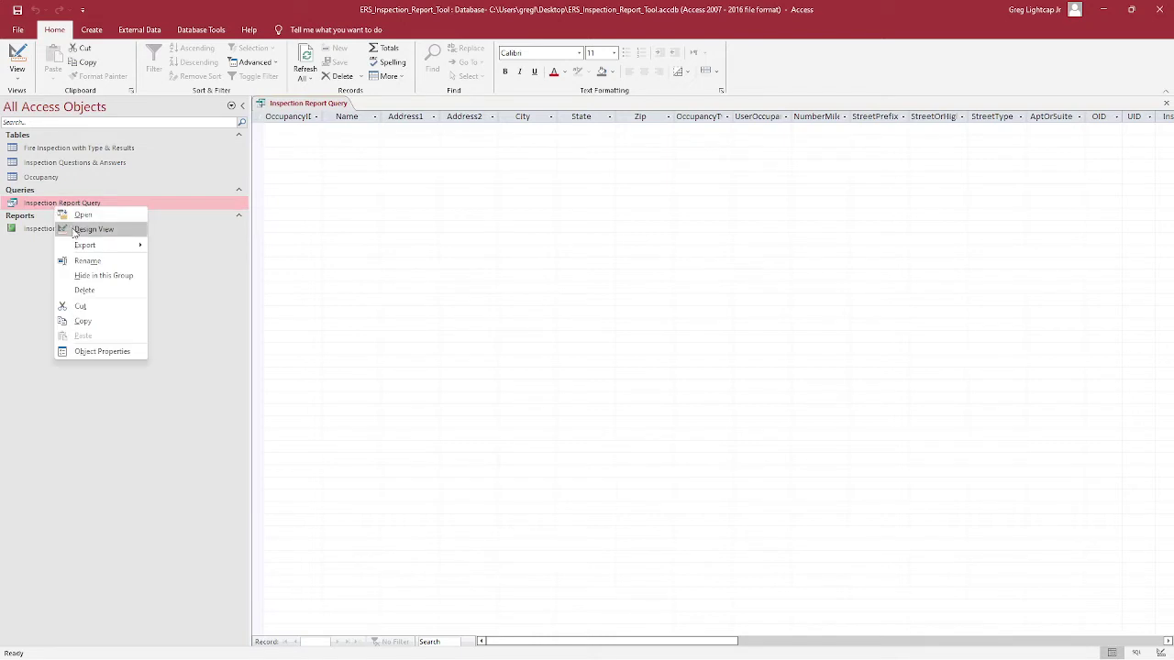
left_click(61, 231)
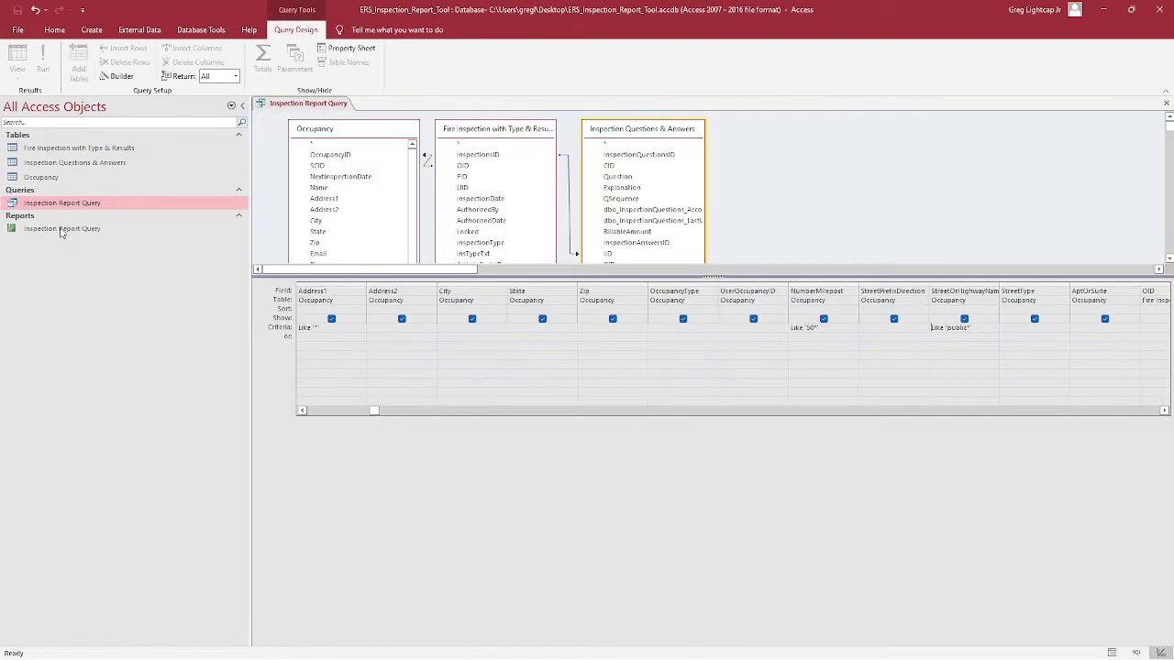
left_click(437, 412)
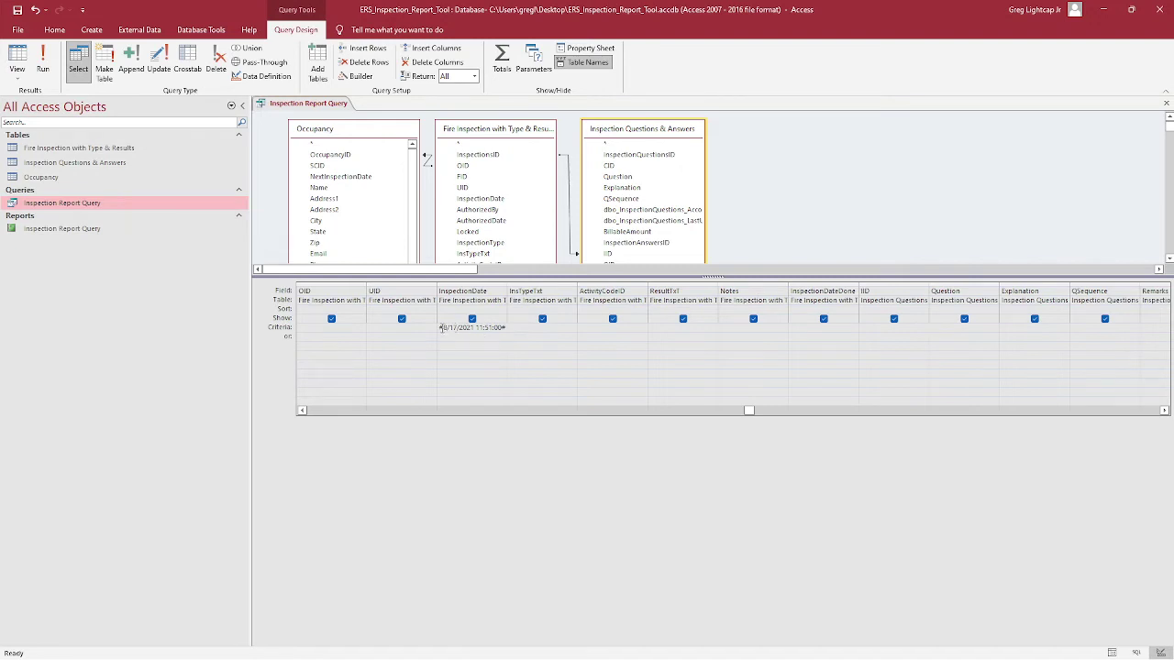
left_click(438, 327)
key("Delete")
left_click_drag(748, 410, 305, 410)
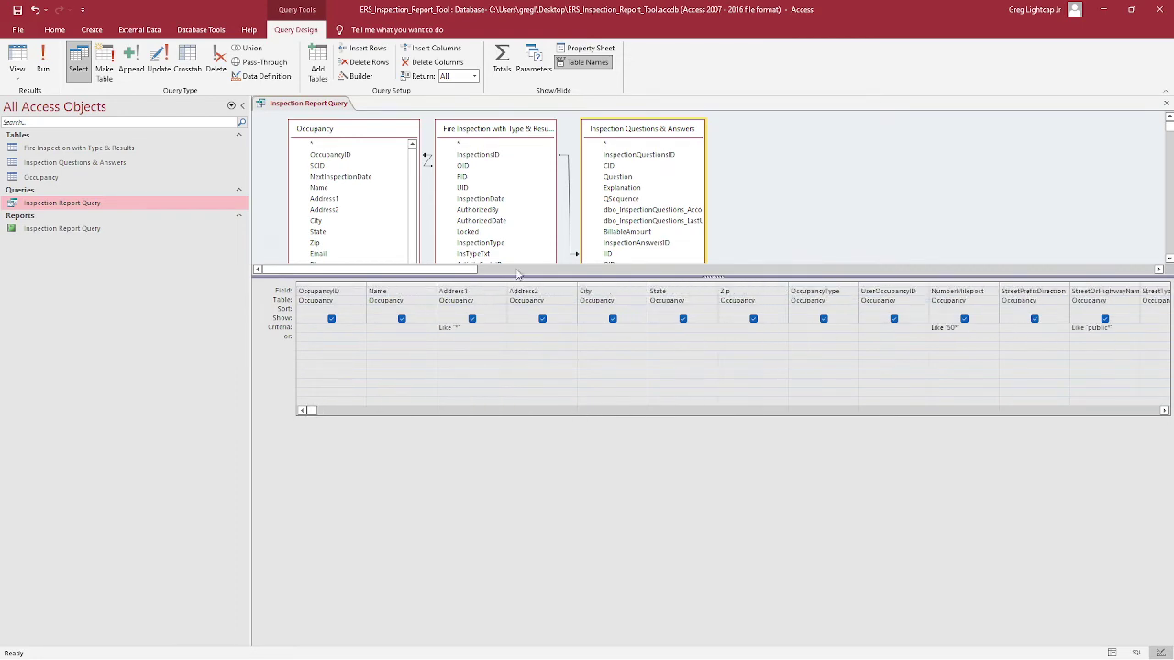
Run the query and adjust the InspectionDate column's width in the results
left_click(42, 63)
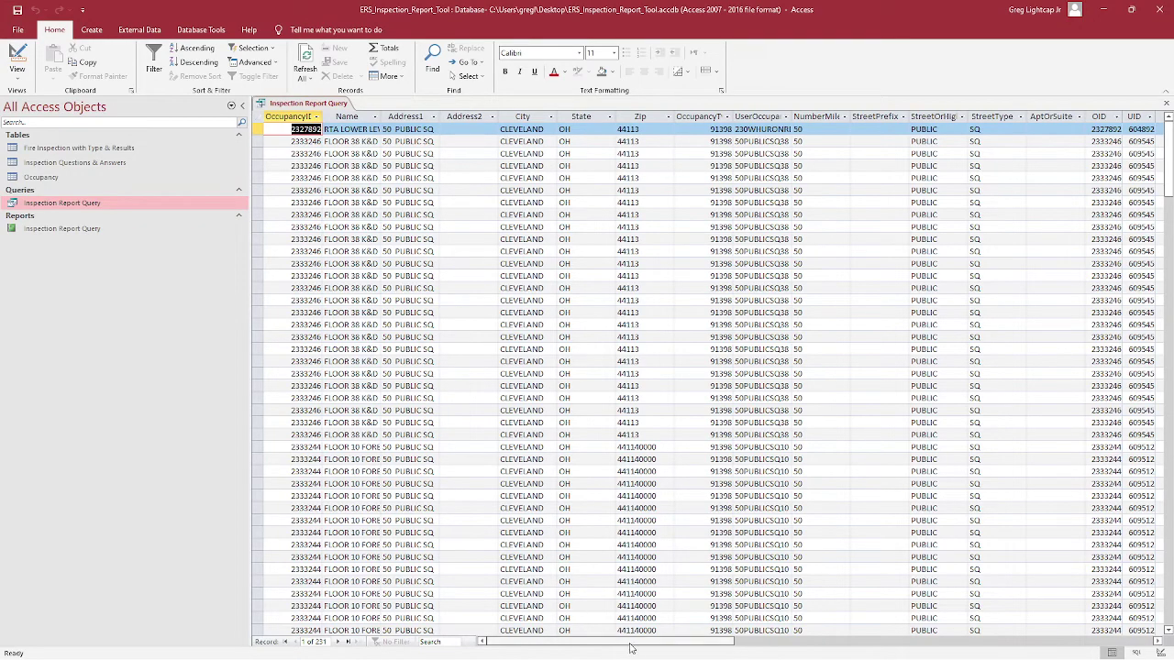
left_click_drag(654, 648, 729, 647)
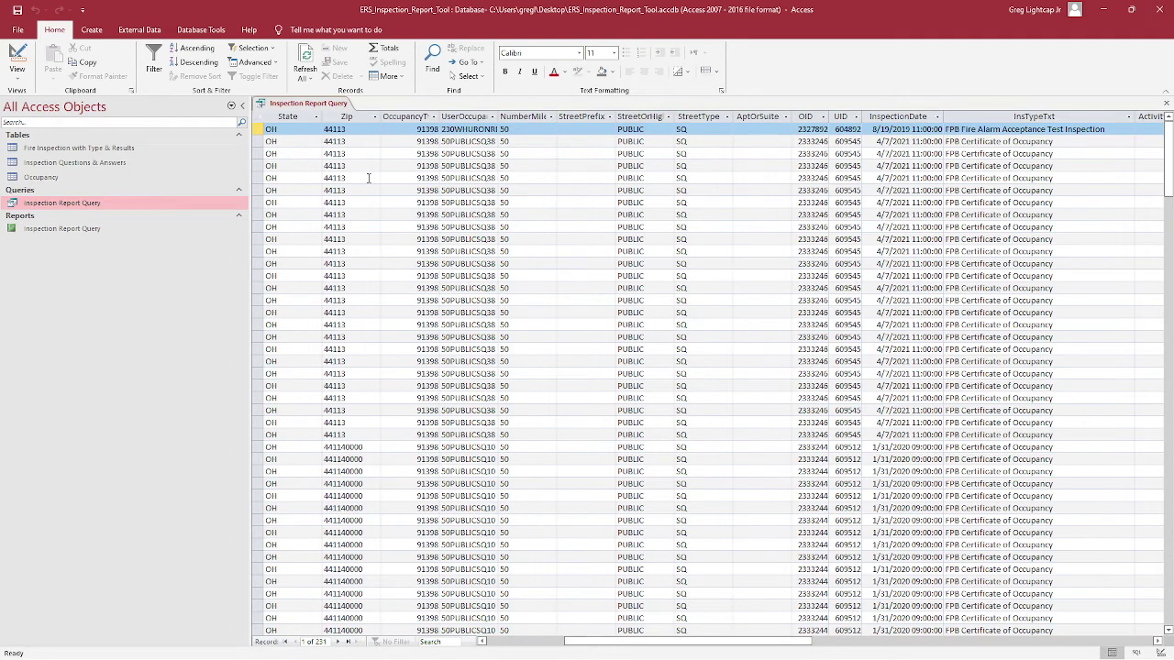
left_click(259, 166)
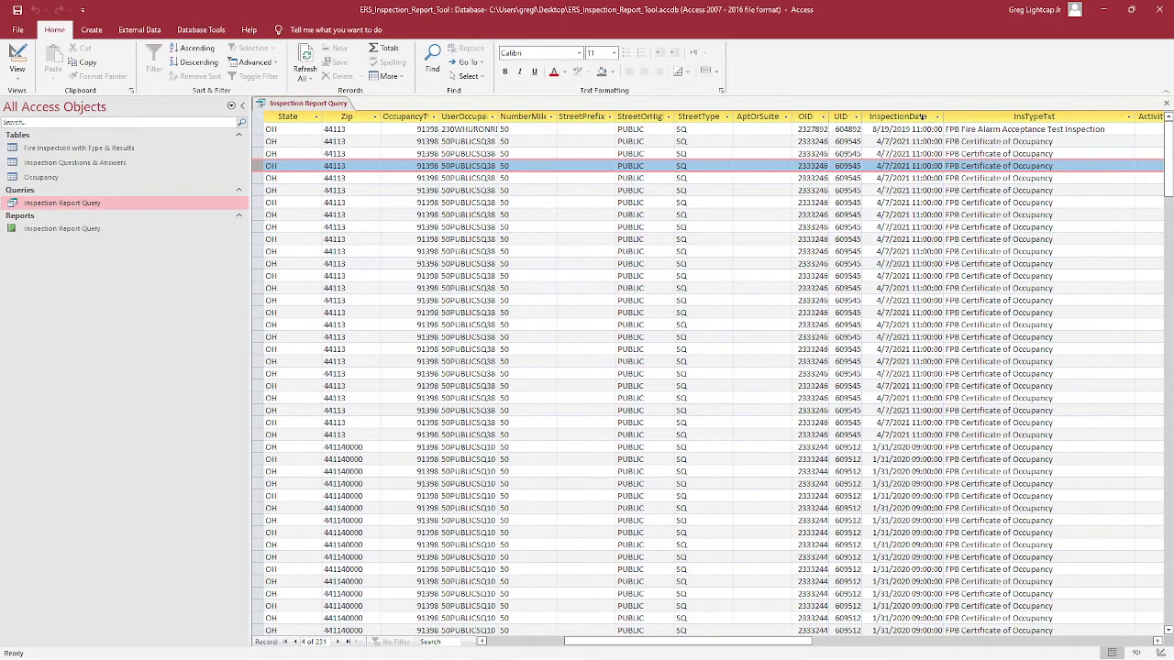
left_click(926, 118)
mouse_move(943, 117)
left_mouse_down()
mouse_move(921, 117)
mouse_move(940, 116)
left_mouse_up()
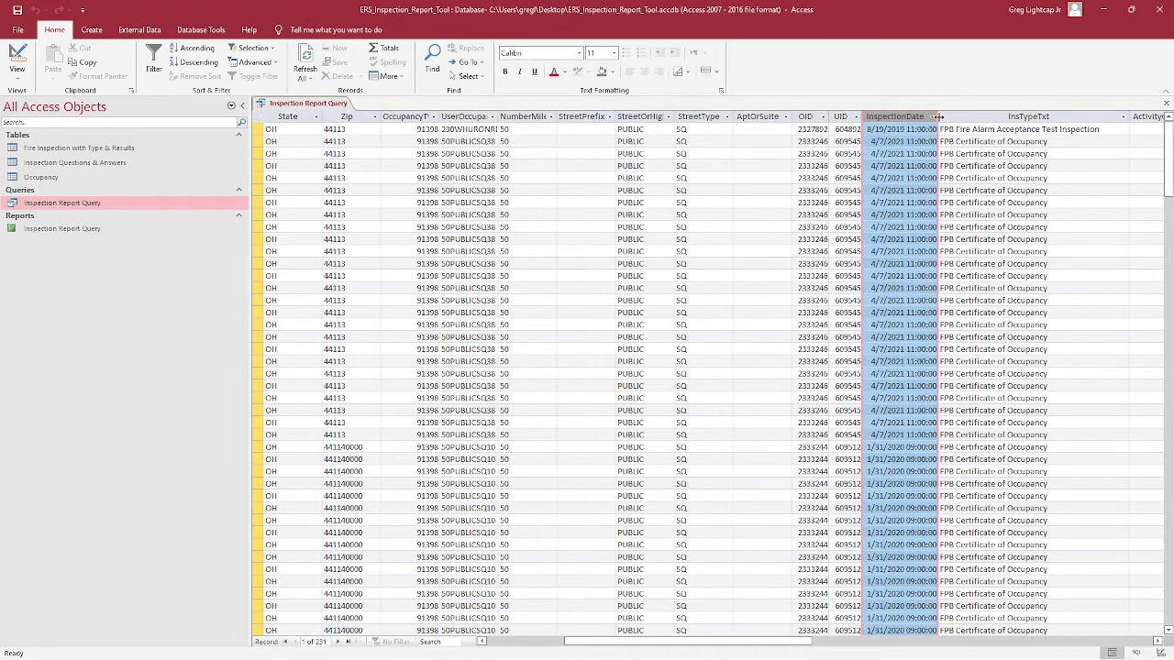
left_click_drag(937, 116, 945, 117)
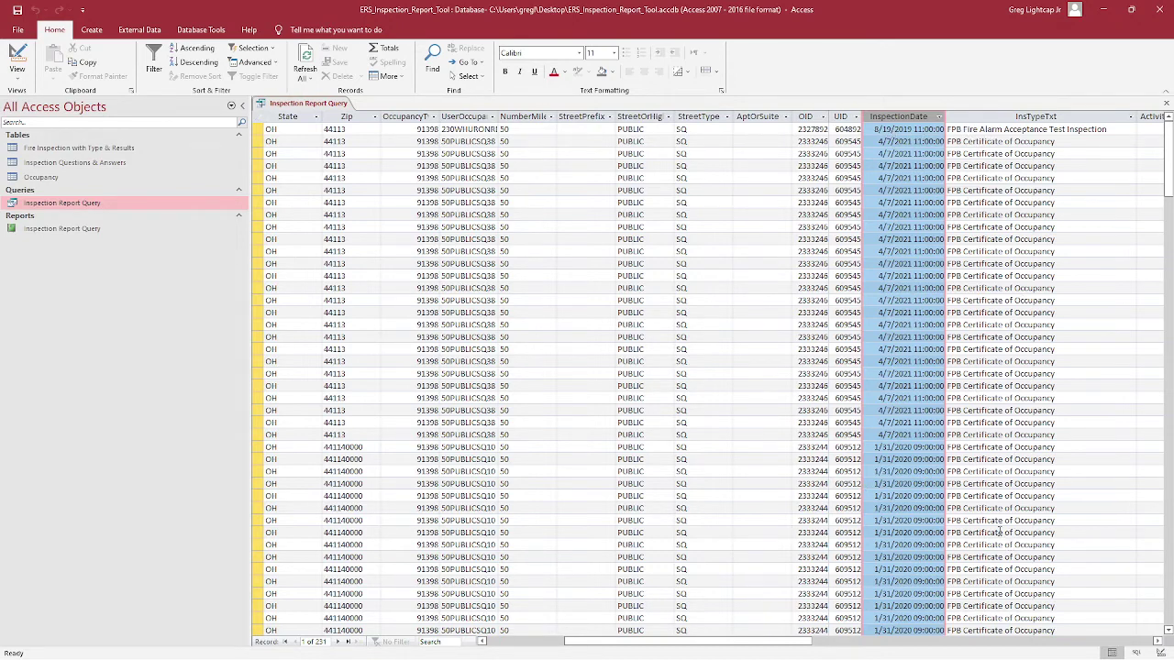
Examine the groups of result records that share the same InspectionDate and inspection type
scroll(999, 532, "down", 1)
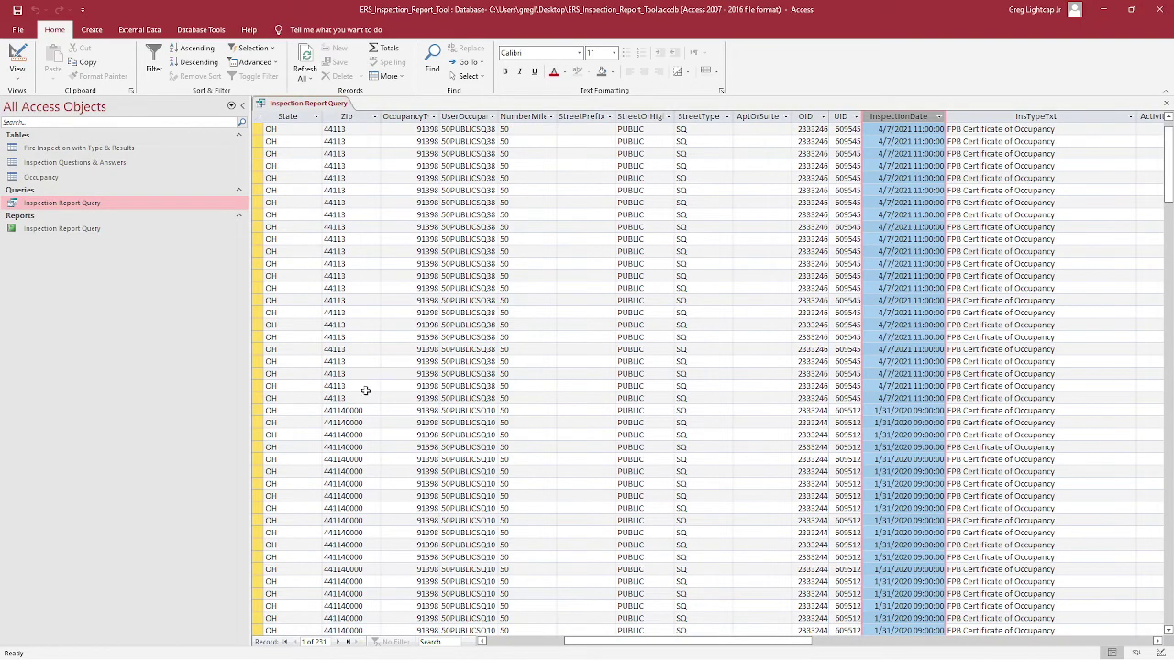
left_click_drag(261, 398, 264, 141)
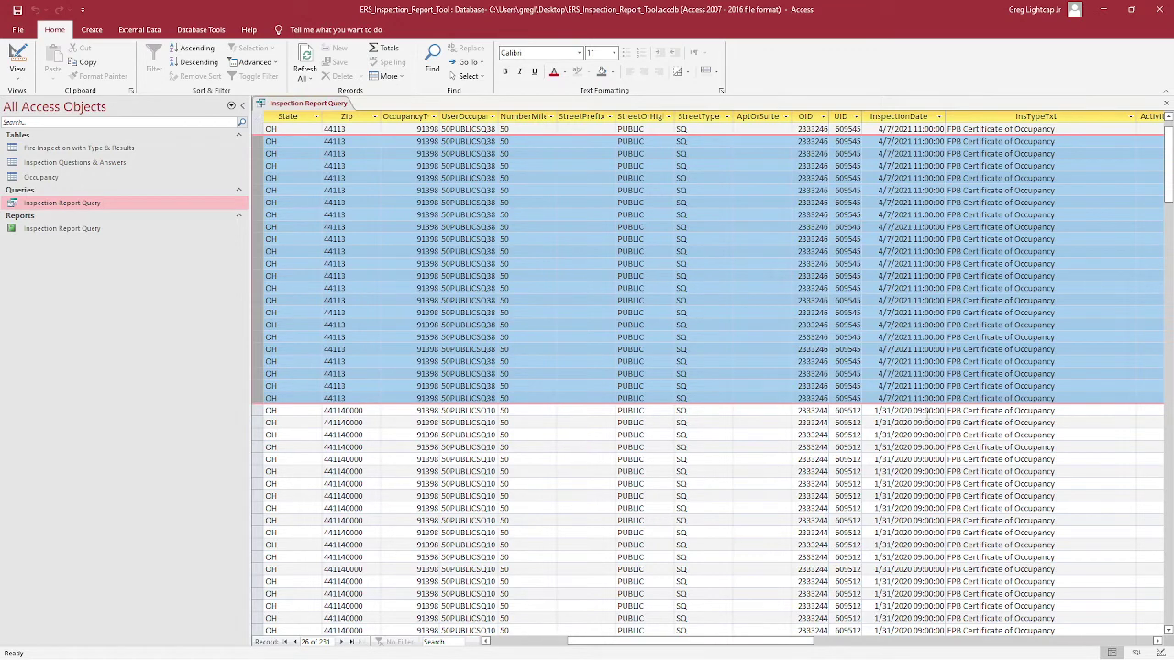
left_click(259, 410)
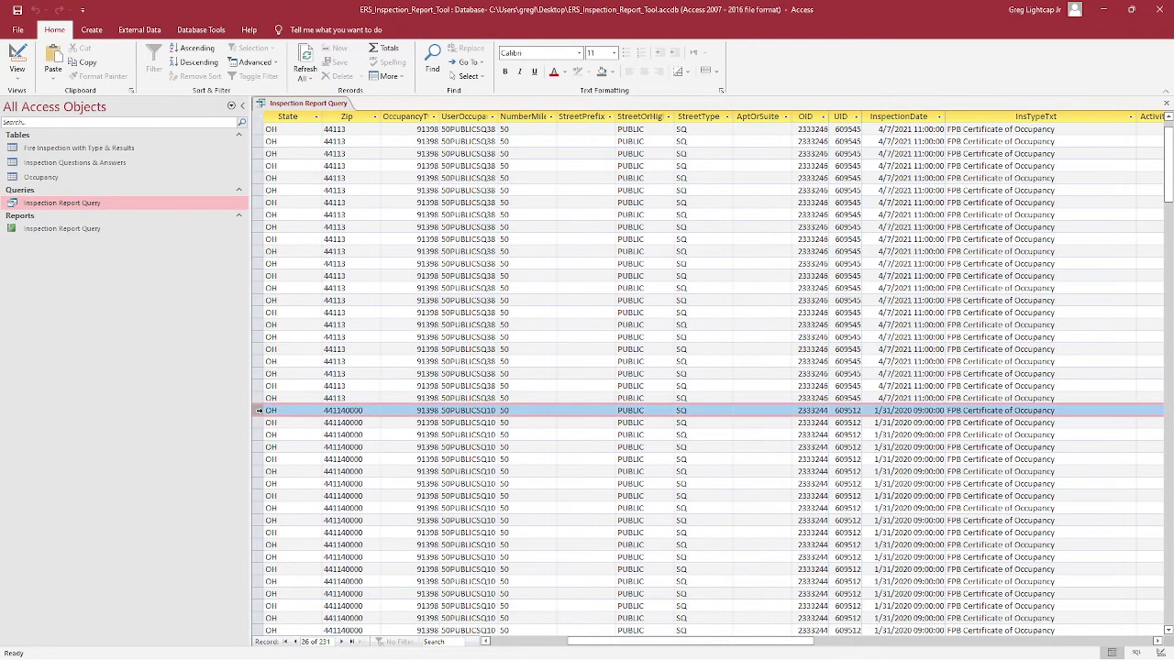
mouse_move(259, 410)
left_mouse_down()
mouse_move(253, 638)
mouse_move(264, 401)
left_mouse_up()
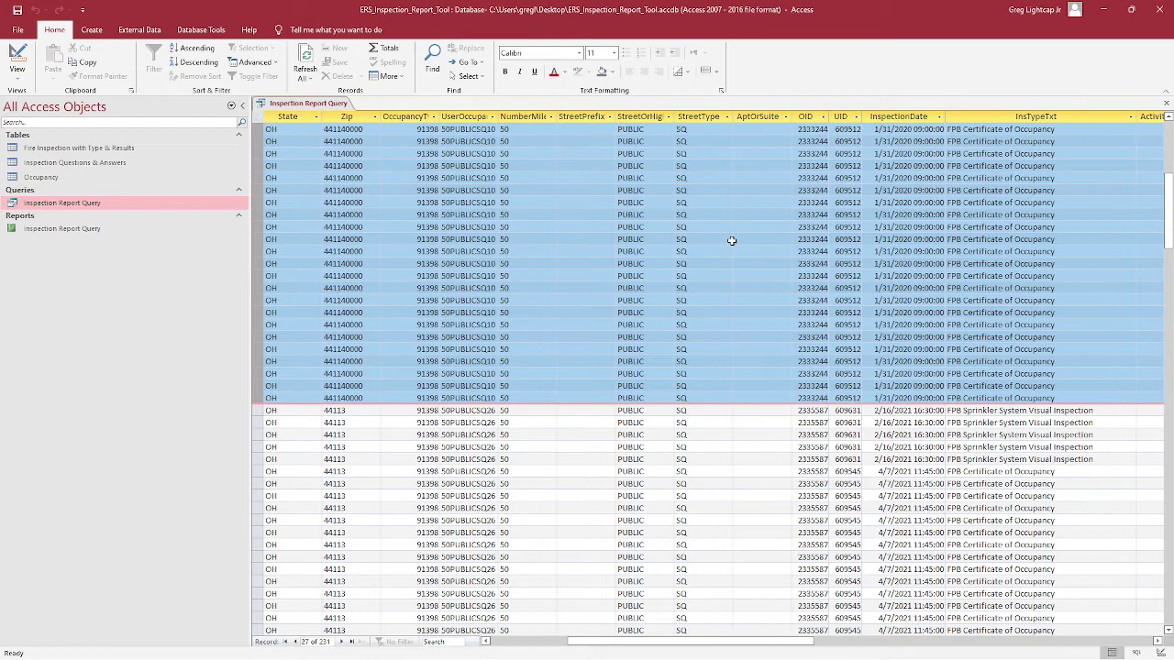
scroll(725, 303, "up", 2)
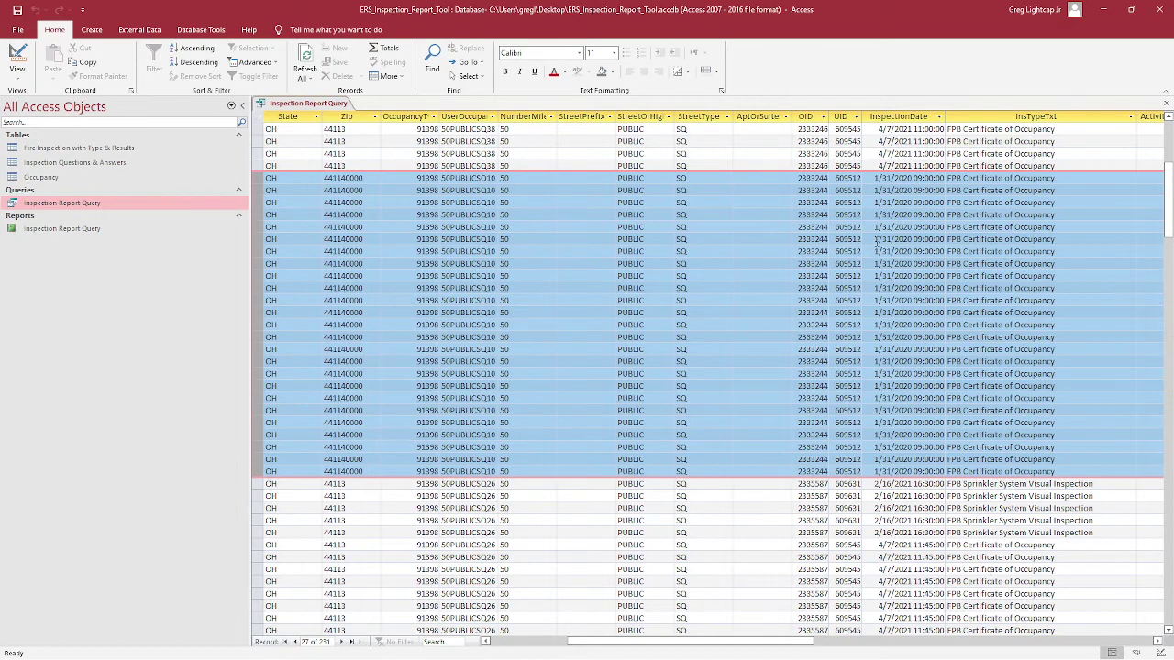
left_click(939, 117)
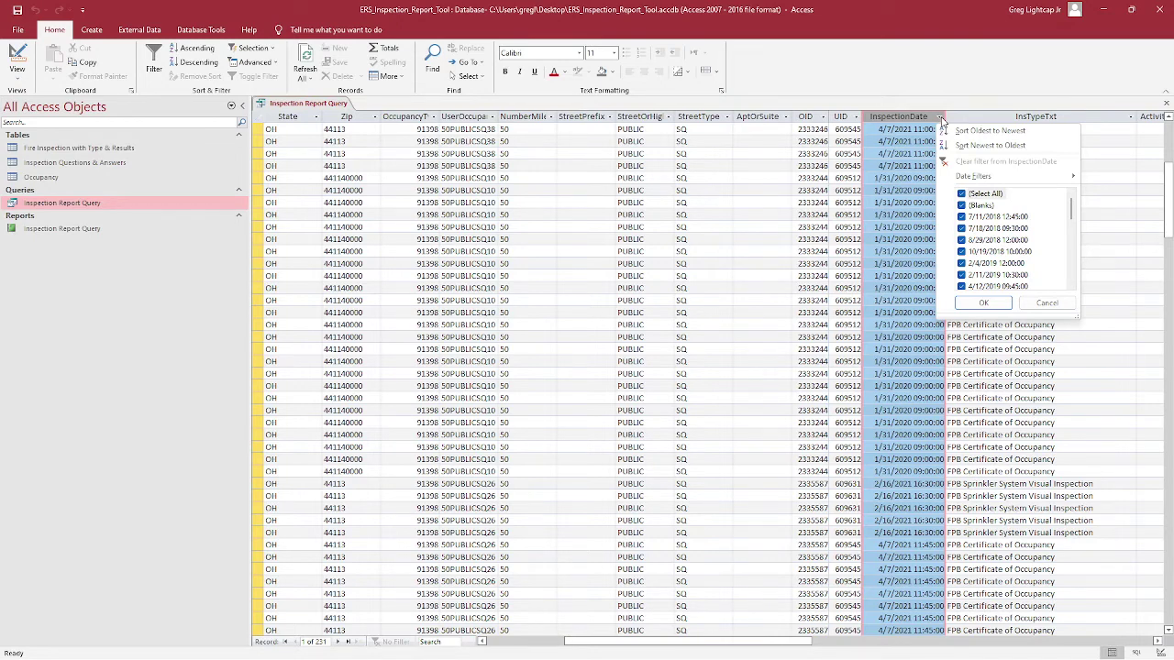
left_click(889, 124)
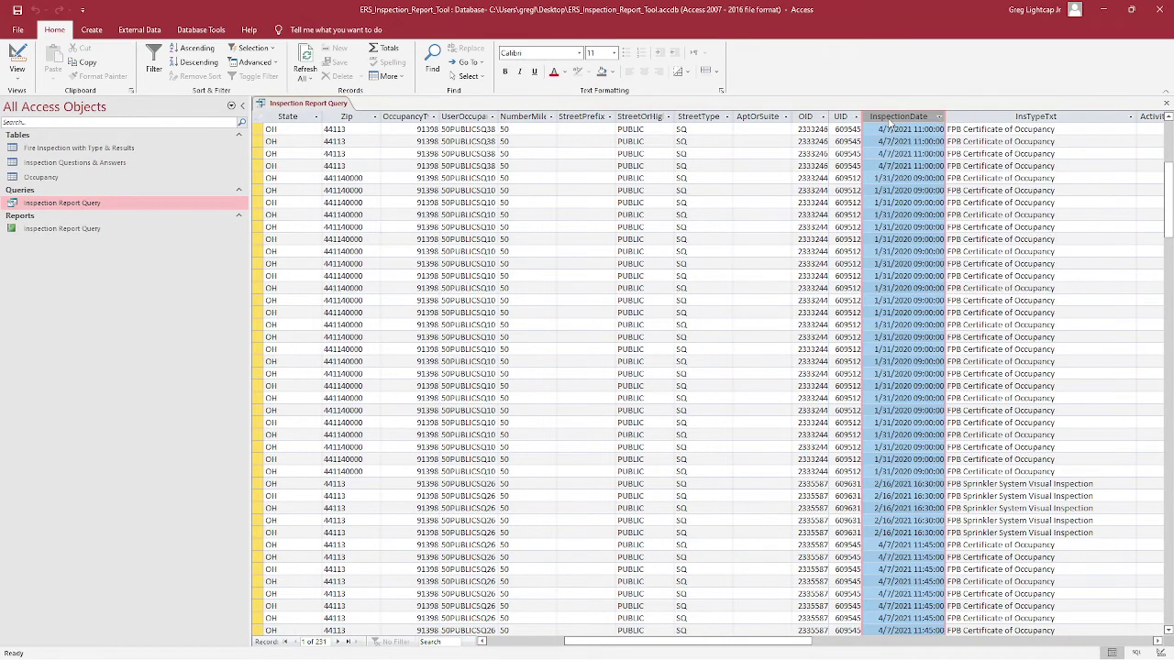
left_click(260, 178)
left_click_drag(260, 228, 259, 473)
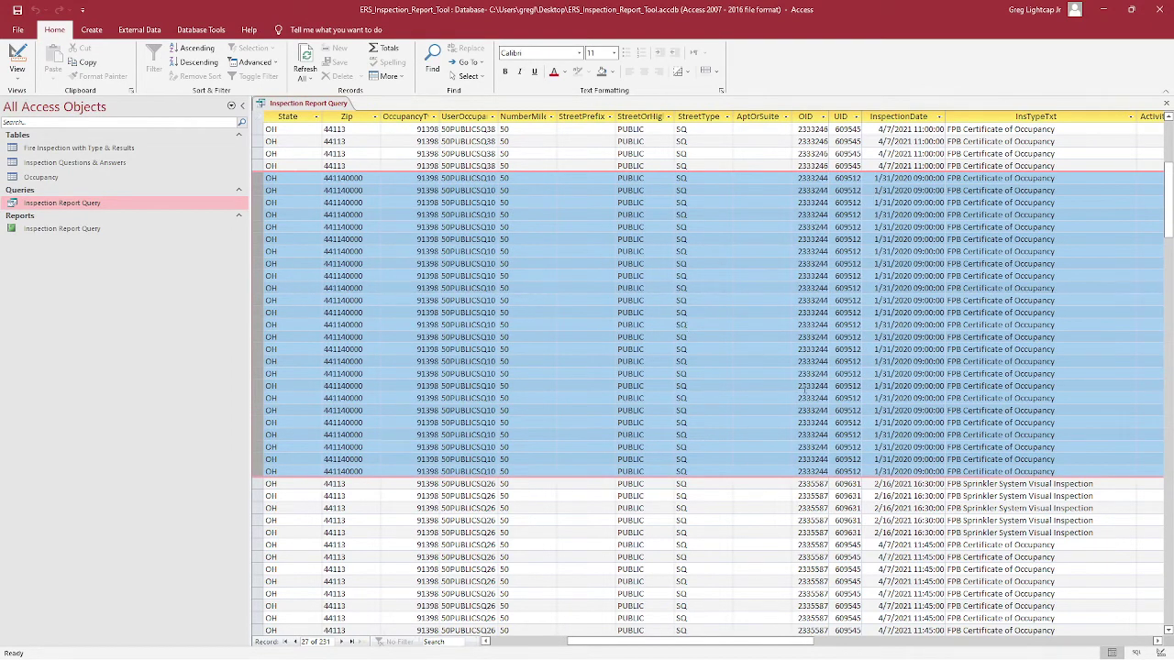
Copy the InspectionDate value 1/31/2020 09:00:00 from the first record of its group
left_click(876, 178)
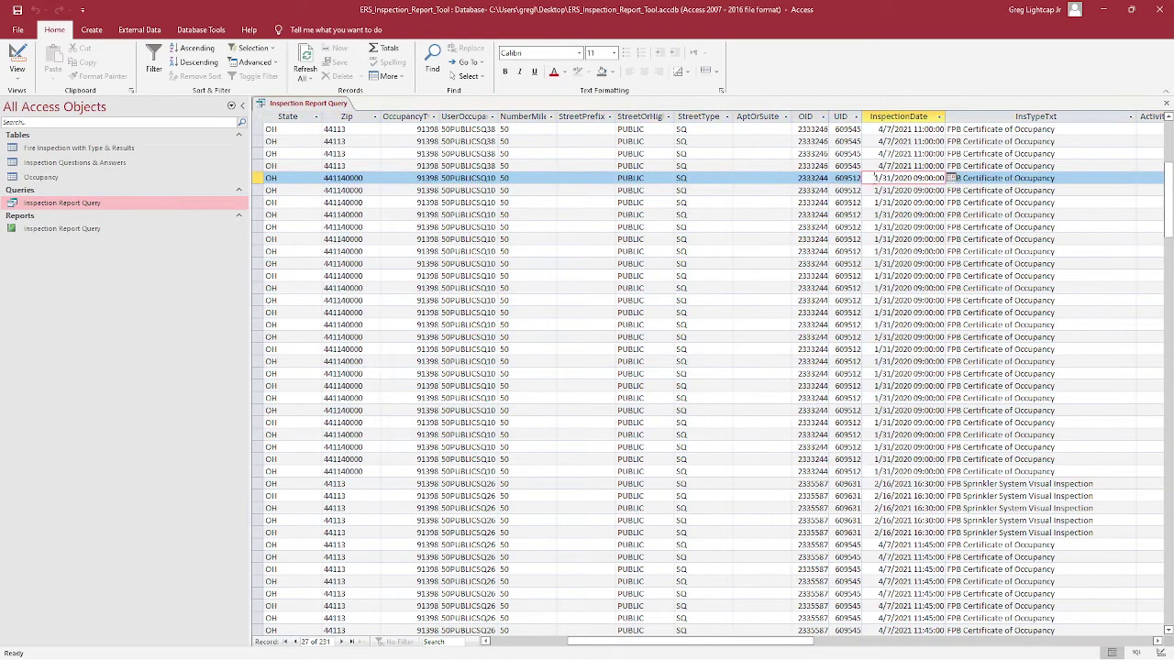
left_click_drag(869, 178, 946, 178)
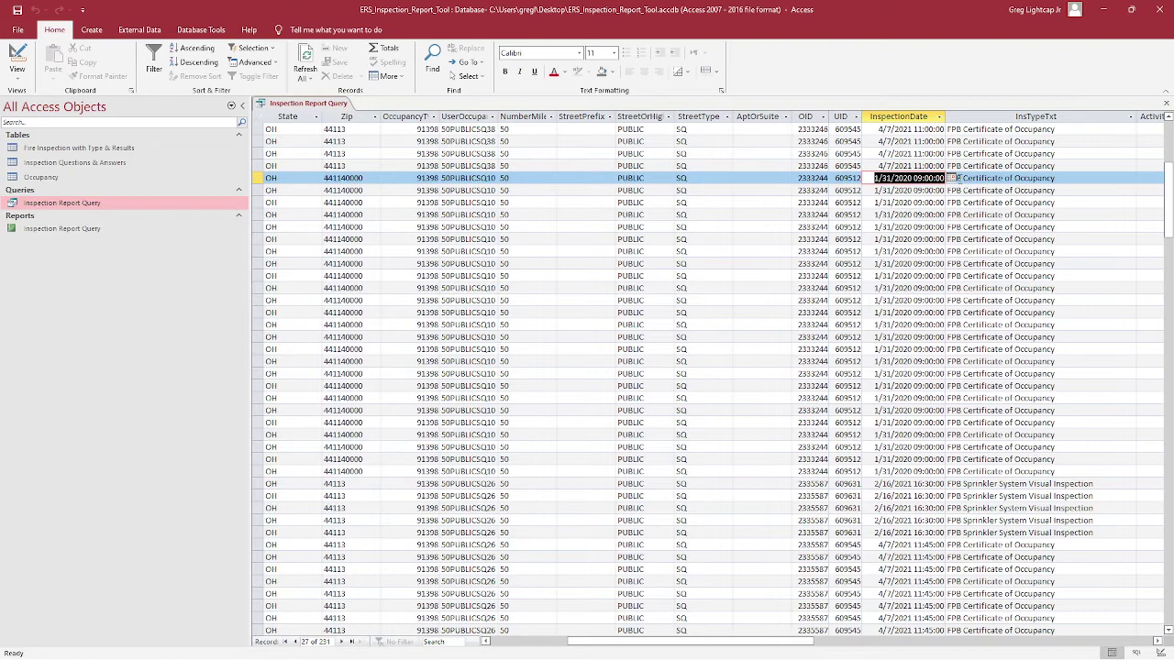
right_click(917, 179)
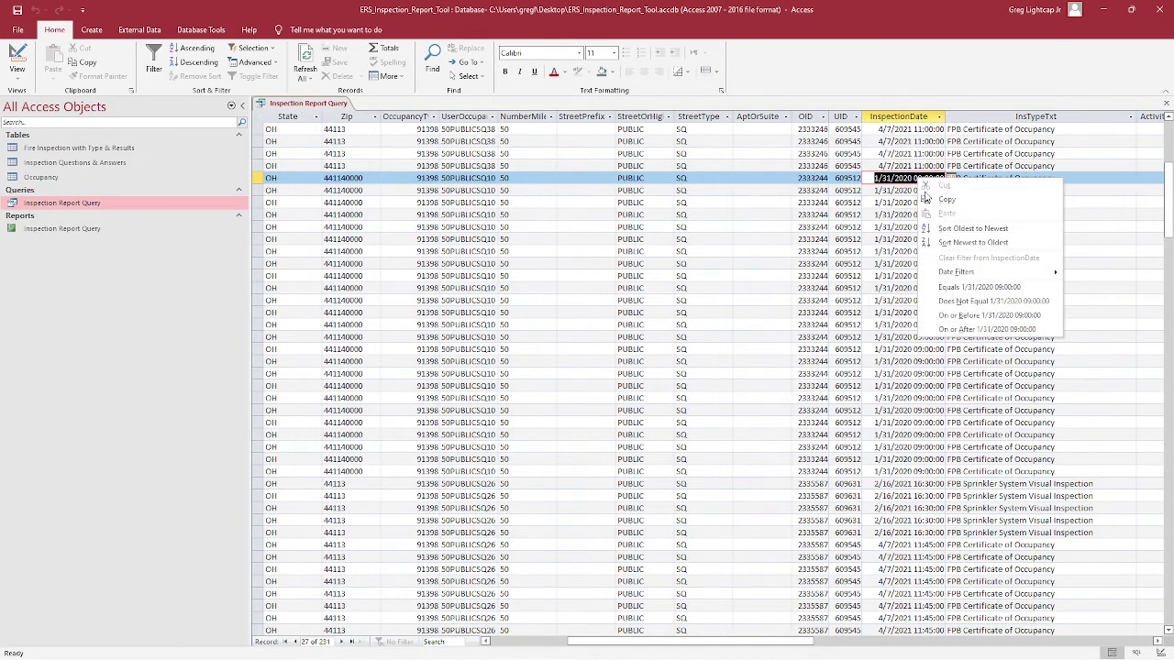
left_click(942, 201)
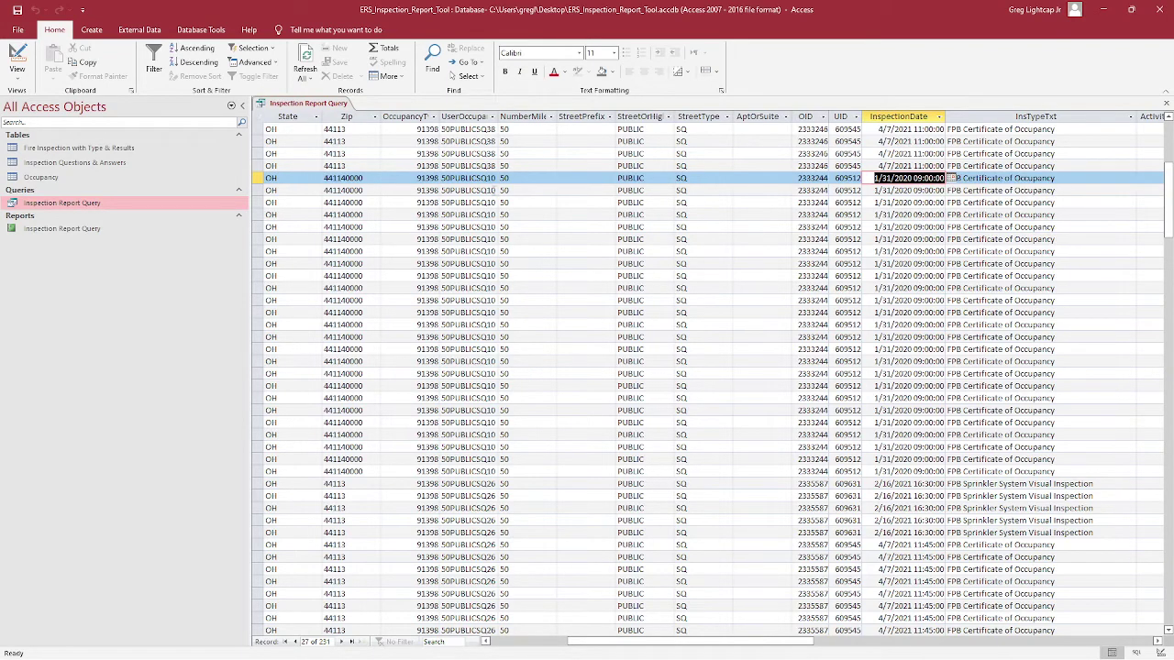
Reopen the Inspection Report Query in Design View and enter =1/31/2020 09:00:00 as the InspectionDate criterion, using the copied value
right_click(91, 209)
left_click(117, 228)
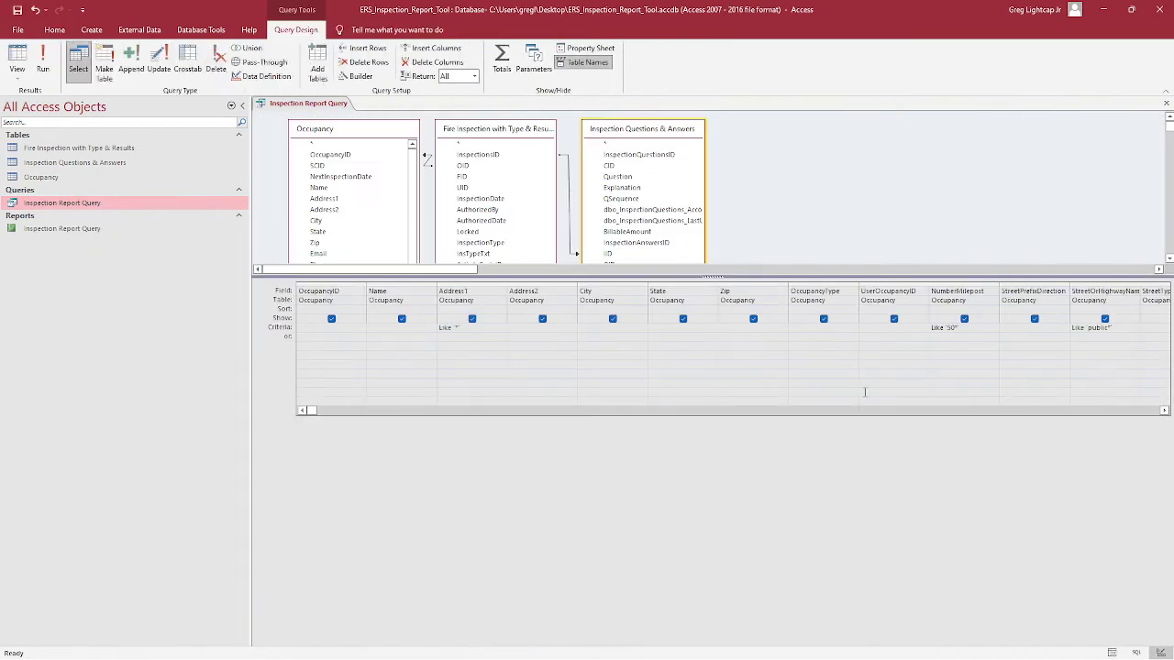
left_click(825, 411)
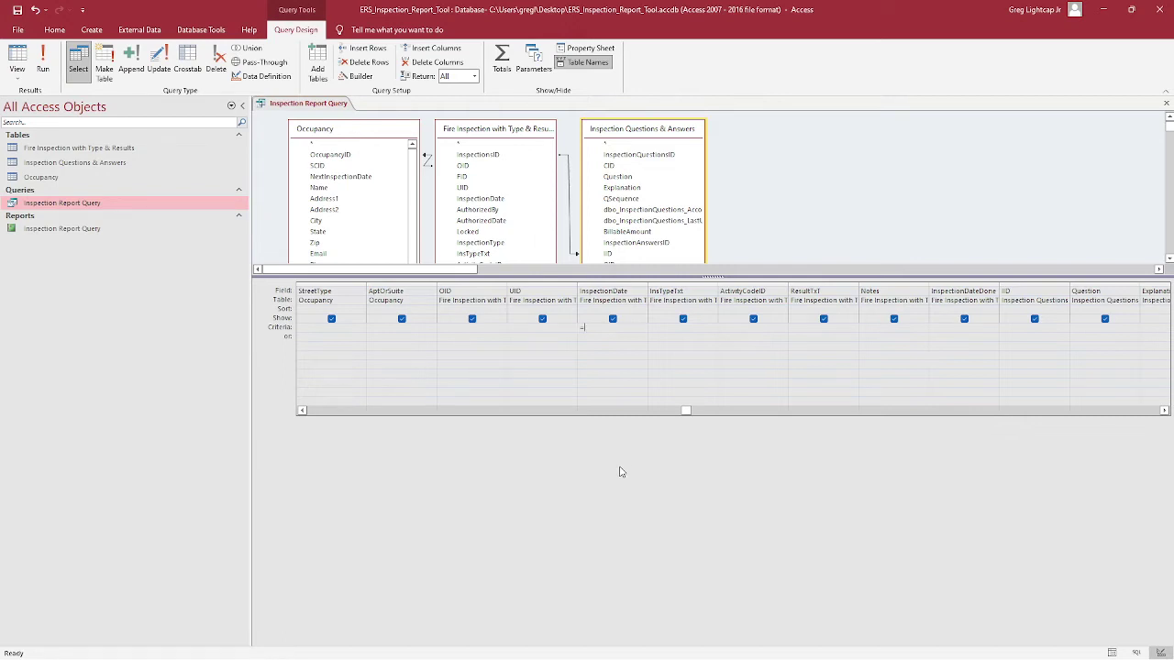
key("ctrl+v")
right_click(593, 328)
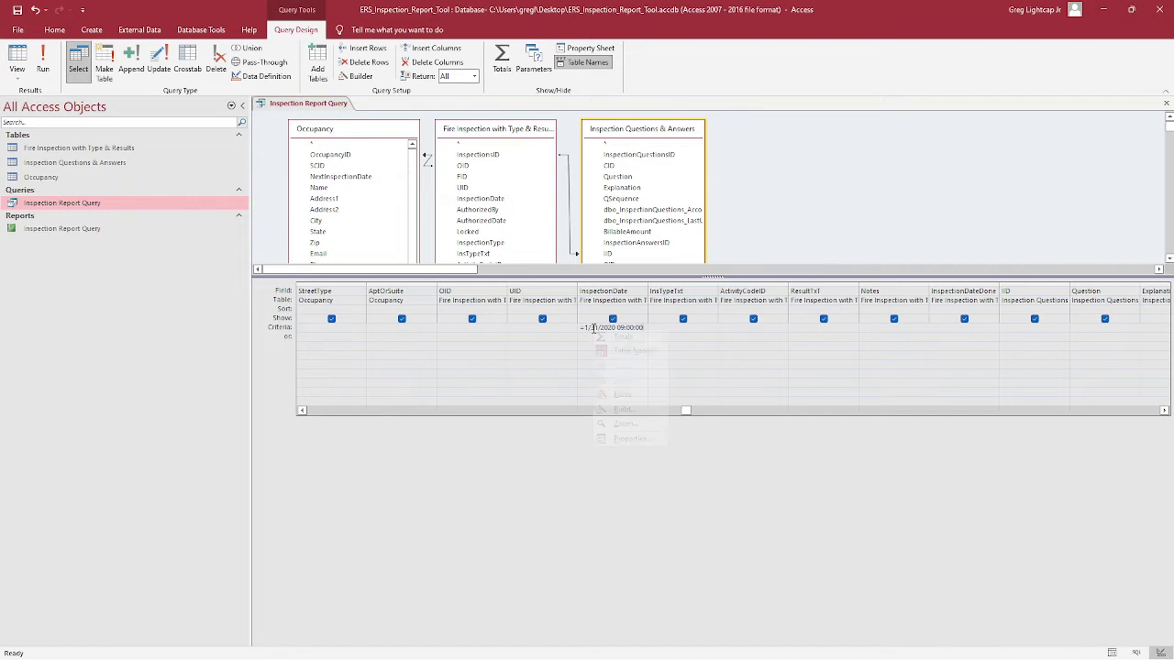
Enclose the InspectionDate criterion's value in number signs as #1/31/2020 09:00:00#, run the query and review the returned records
left_click(696, 365)
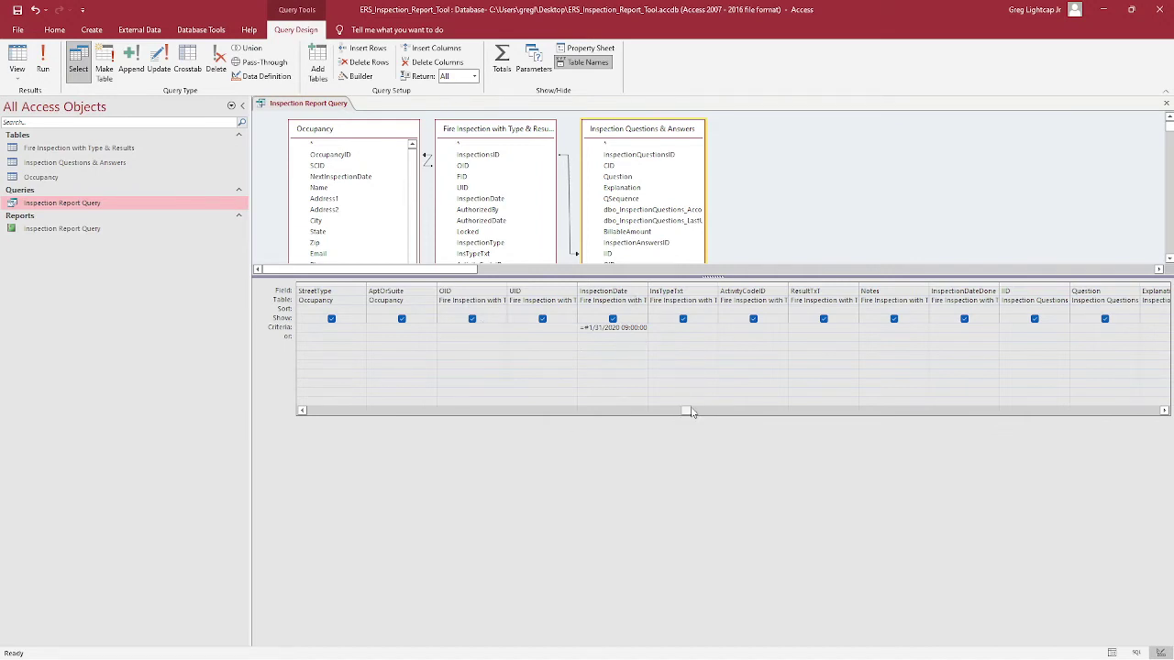
left_click_drag(688, 411, 630, 417)
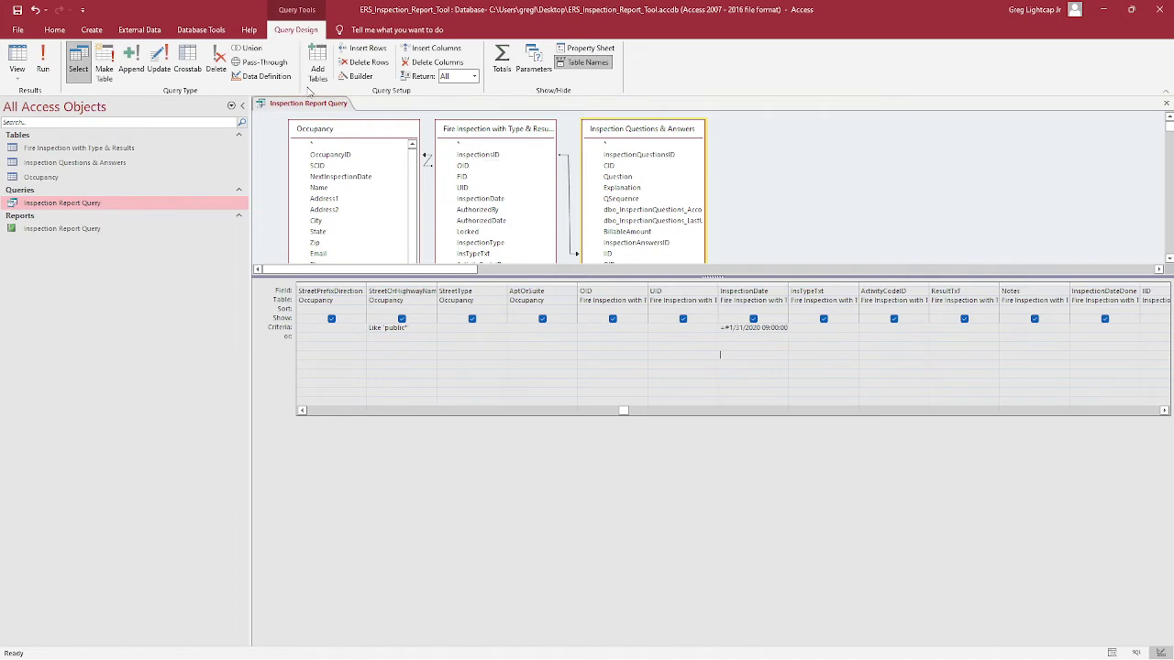
left_click(41, 60)
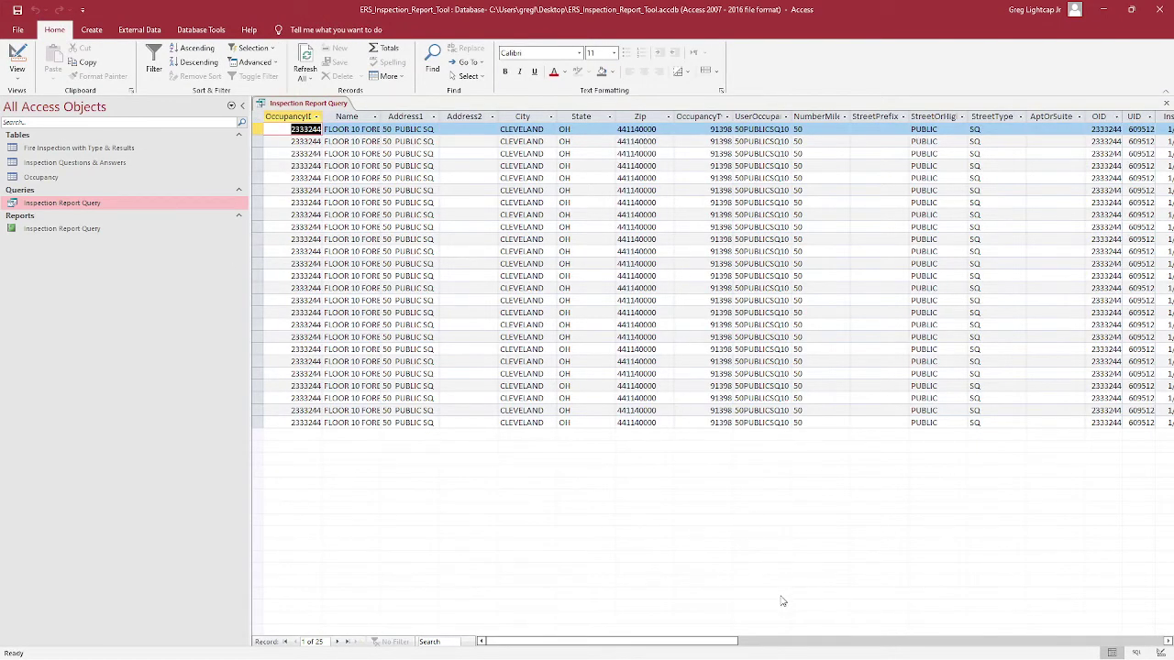
left_click_drag(709, 639, 1023, 657)
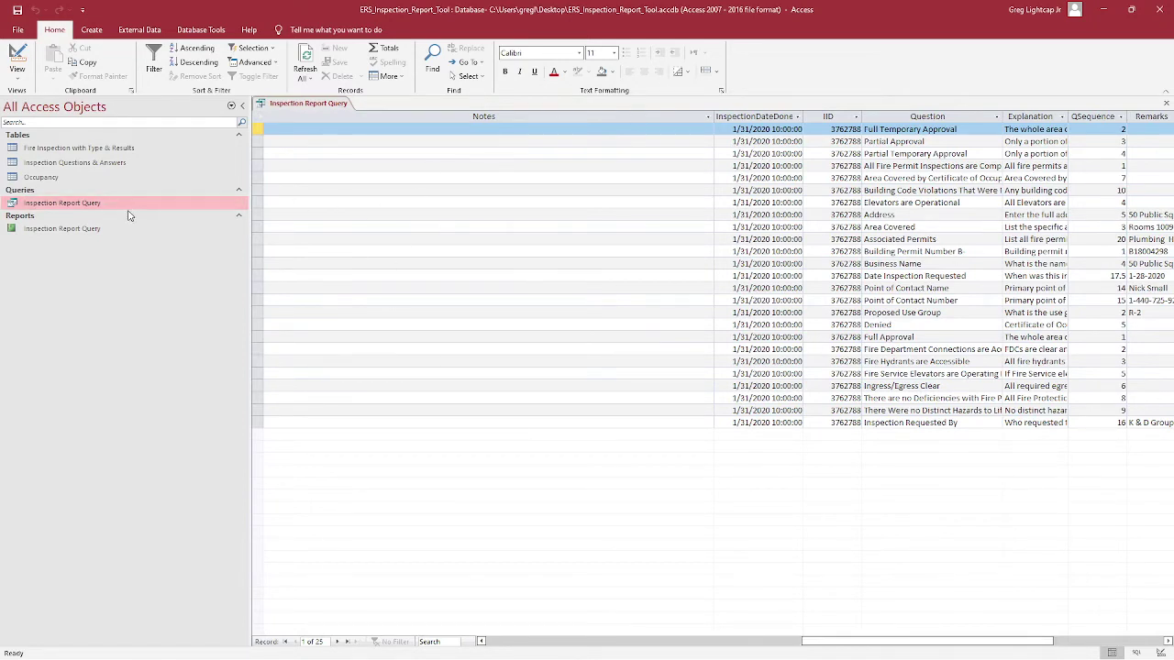
Open the Inspection Report Query report and check which occupancy and inspection it covers
left_click(63, 230)
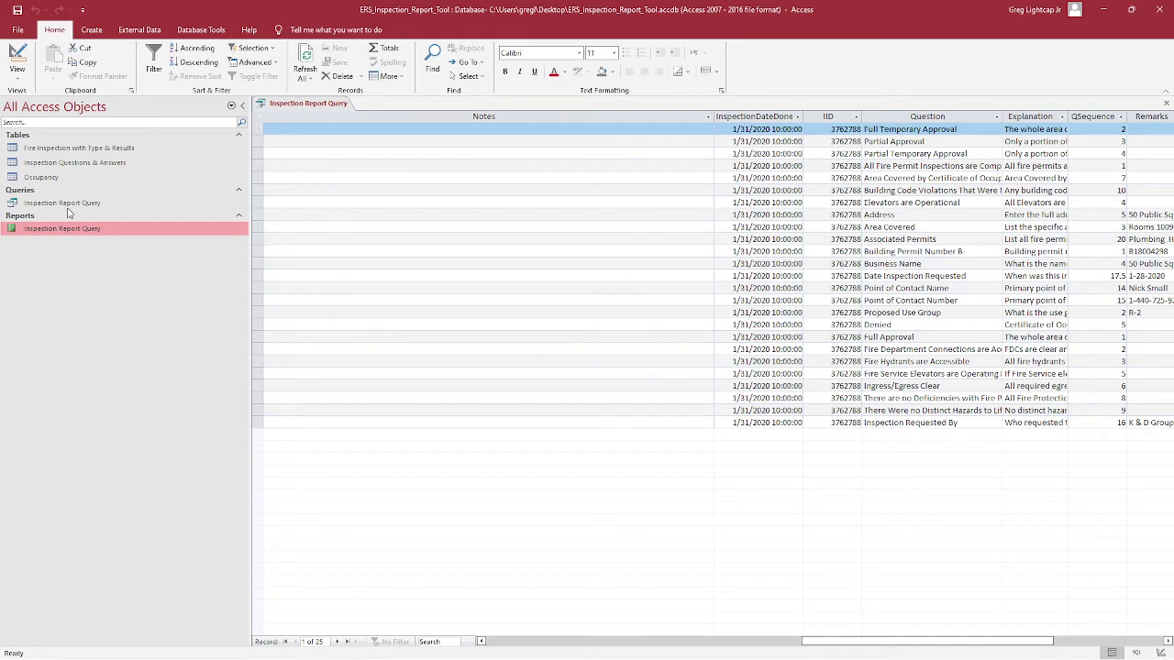
double_click(79, 230)
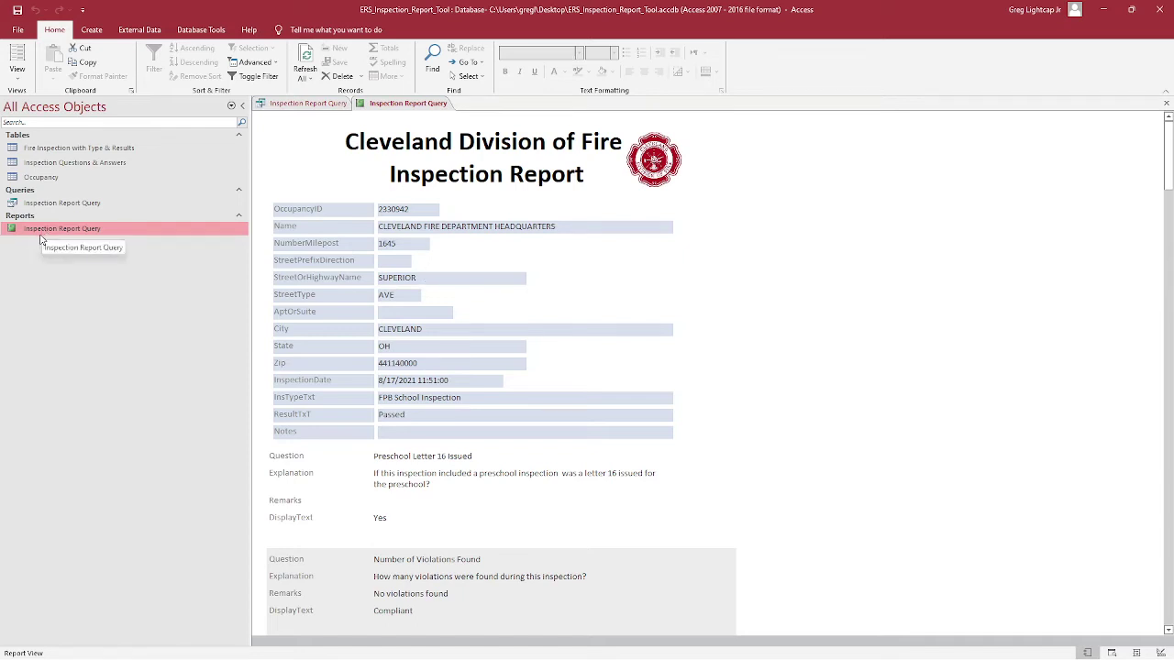
scroll(464, 417, "down", 3)
scroll(464, 417, "up", 3)
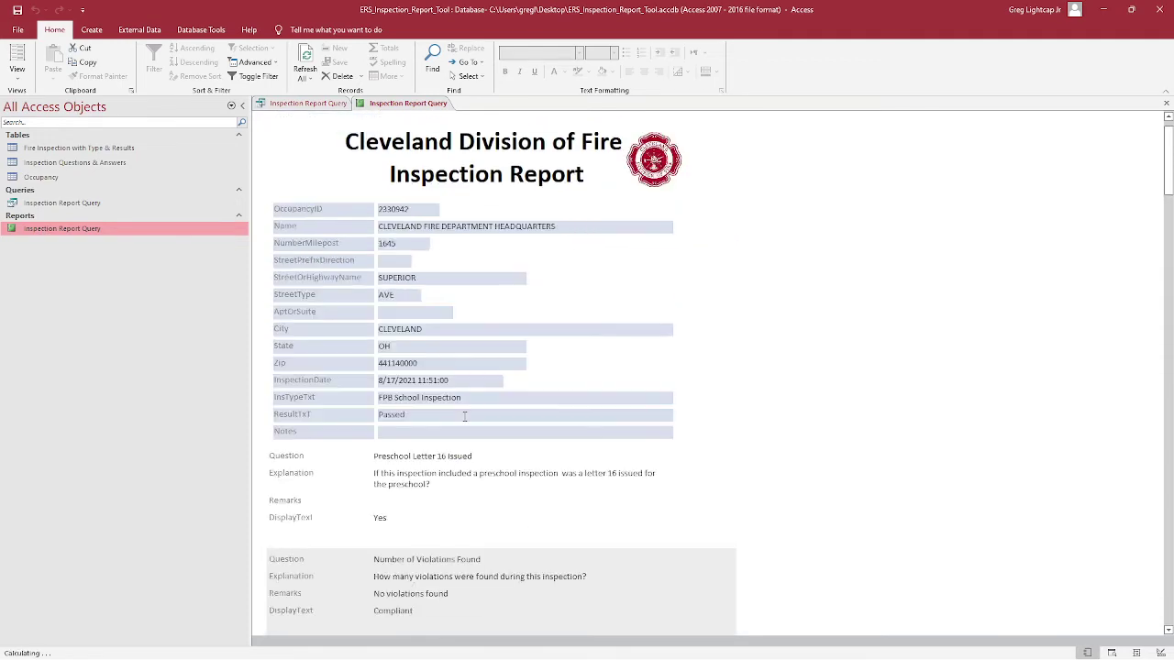
Close the database, saving the design changes to Inspection Report Query, and reopen ERS_Inspection_Report_Tool from the desktop
left_click(47, 204)
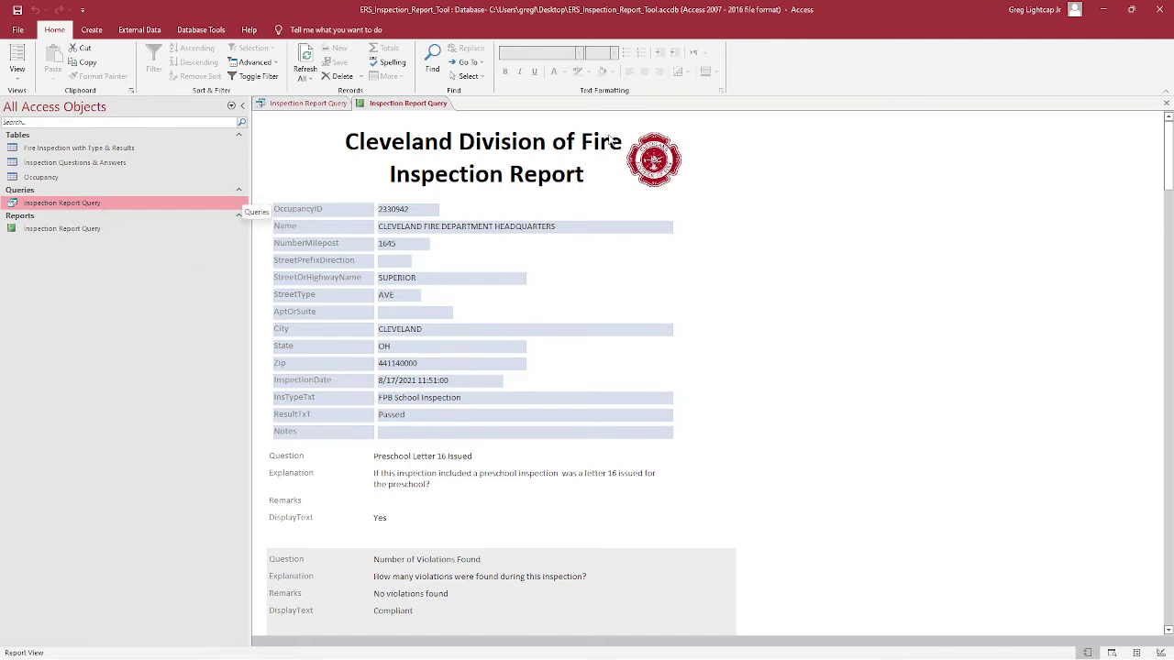
left_click(1161, 11)
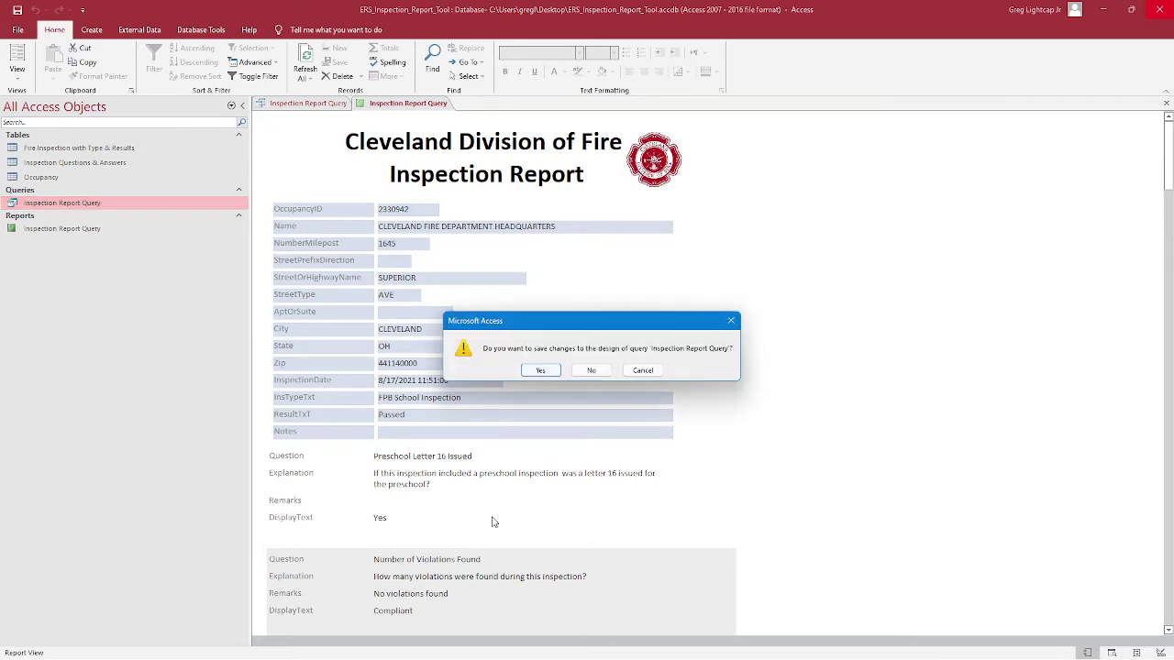
left_click(548, 373)
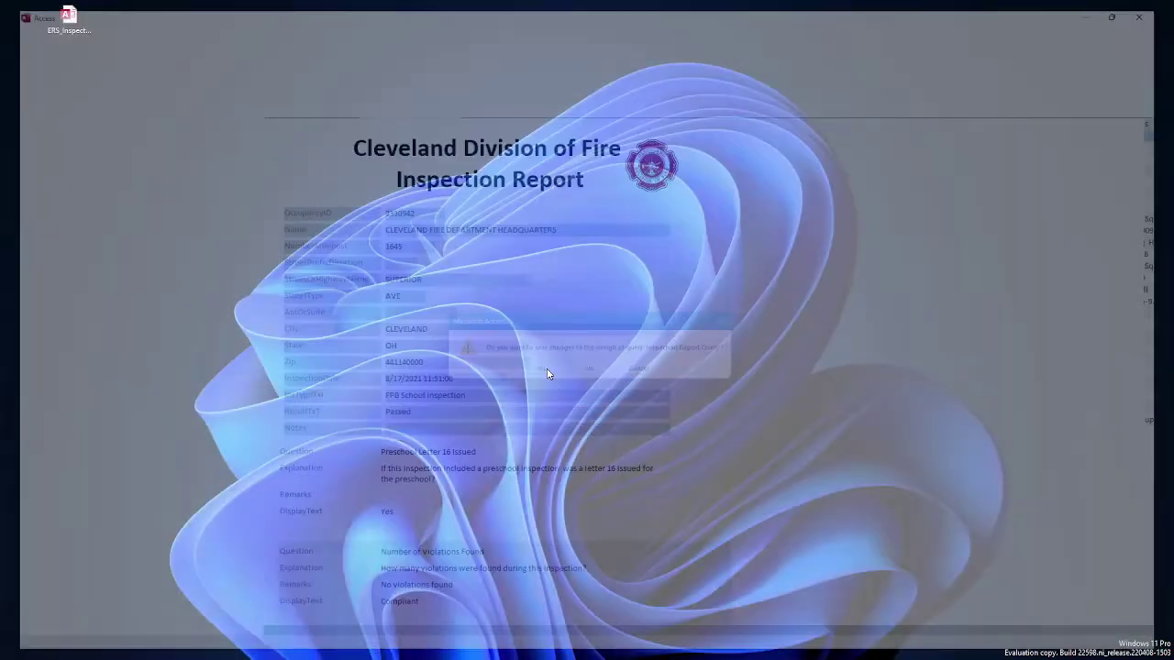
double_click(69, 19)
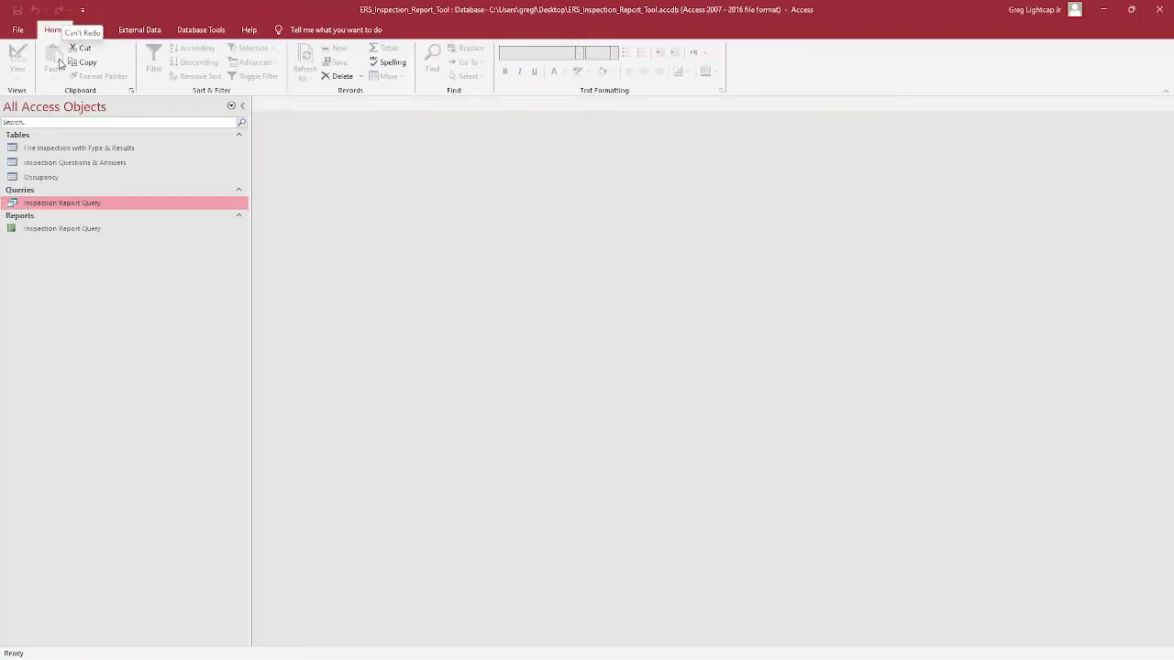
Open Inspection Report Query in Design View, check the saved address and InspectionDate criteria, and run the query
right_click(52, 205)
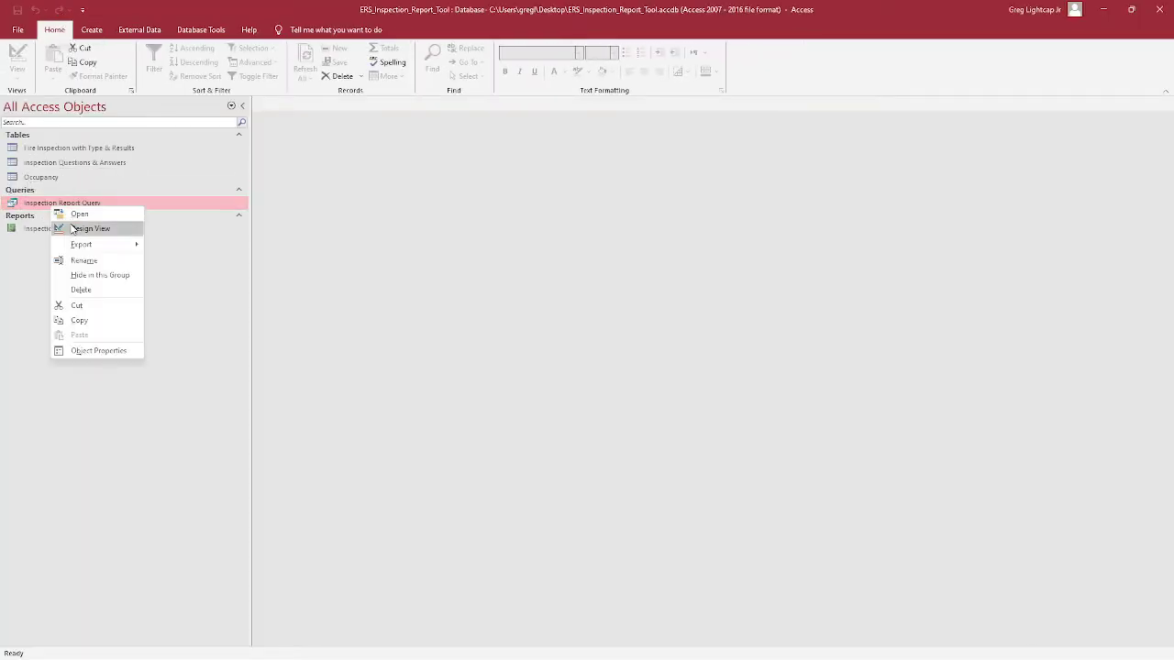
left_click(74, 228)
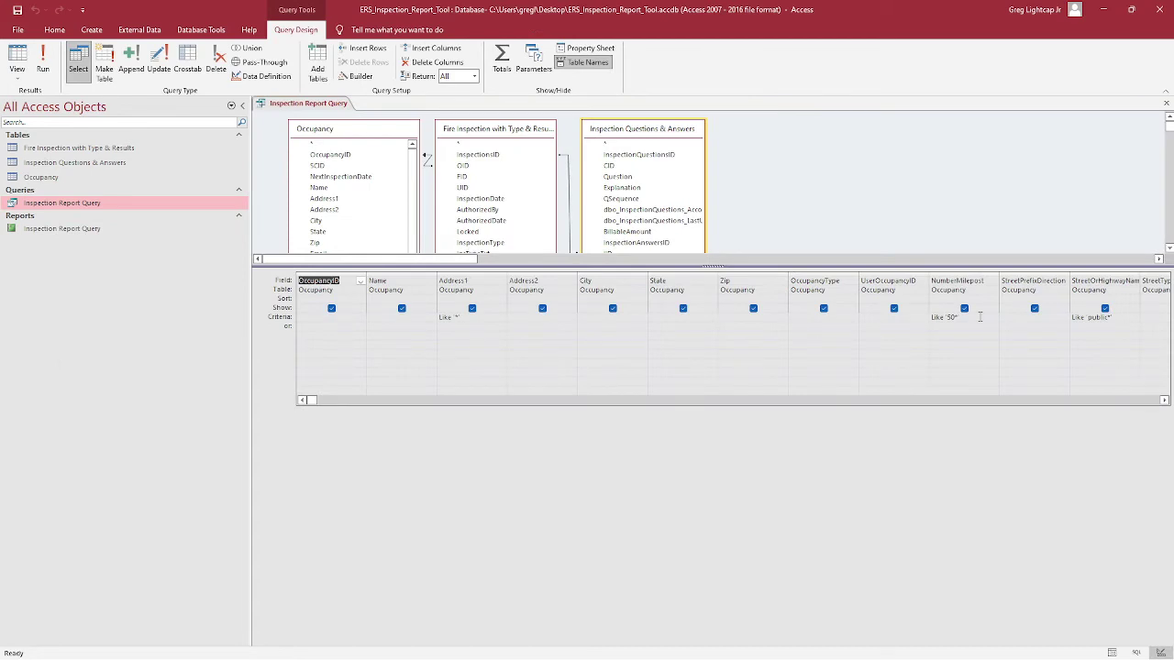
left_click_drag(310, 400, 467, 403)
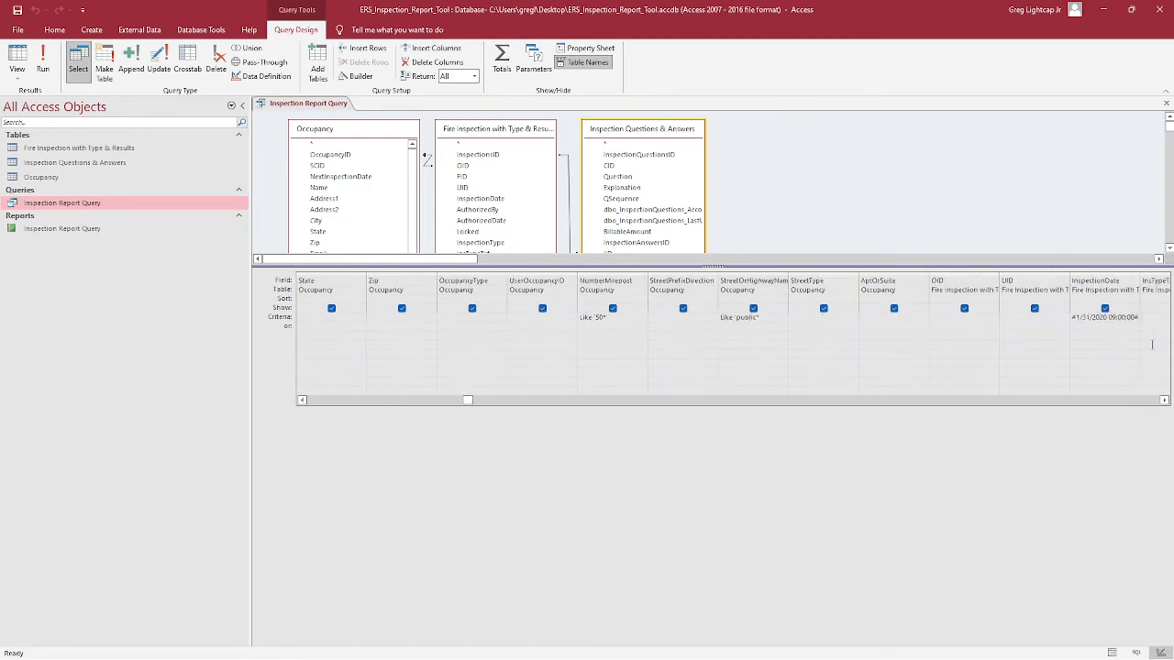
left_click(41, 62)
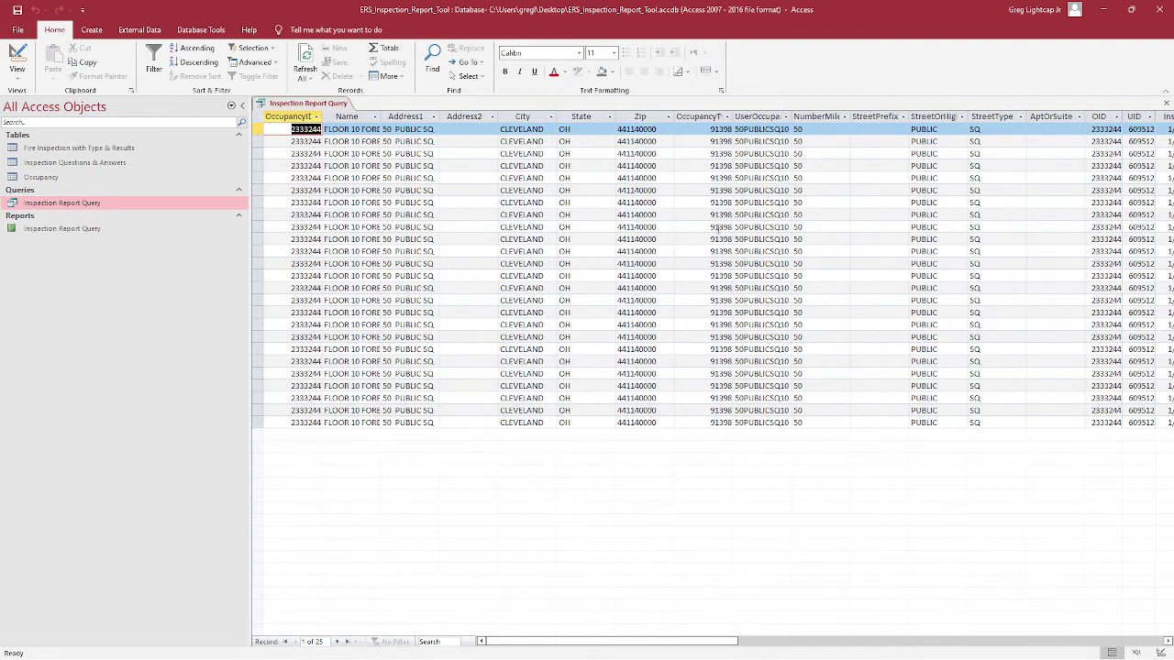
Open the Inspection Report Query report and view its occupancy and inspection details
left_click(62, 229)
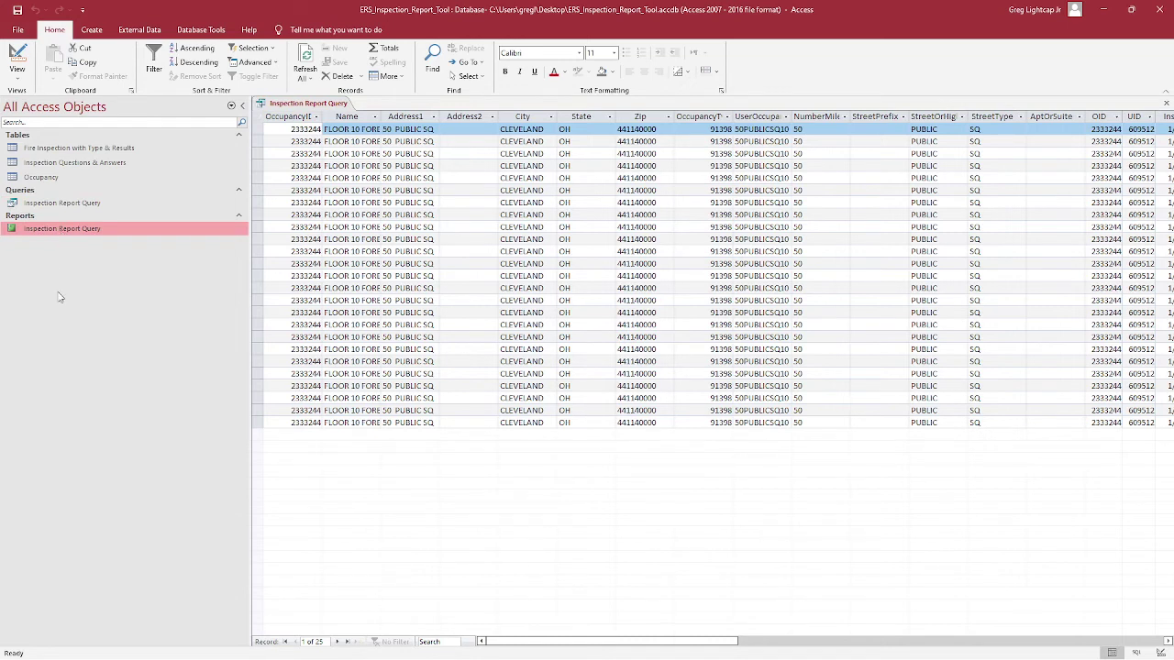
double_click(78, 230)
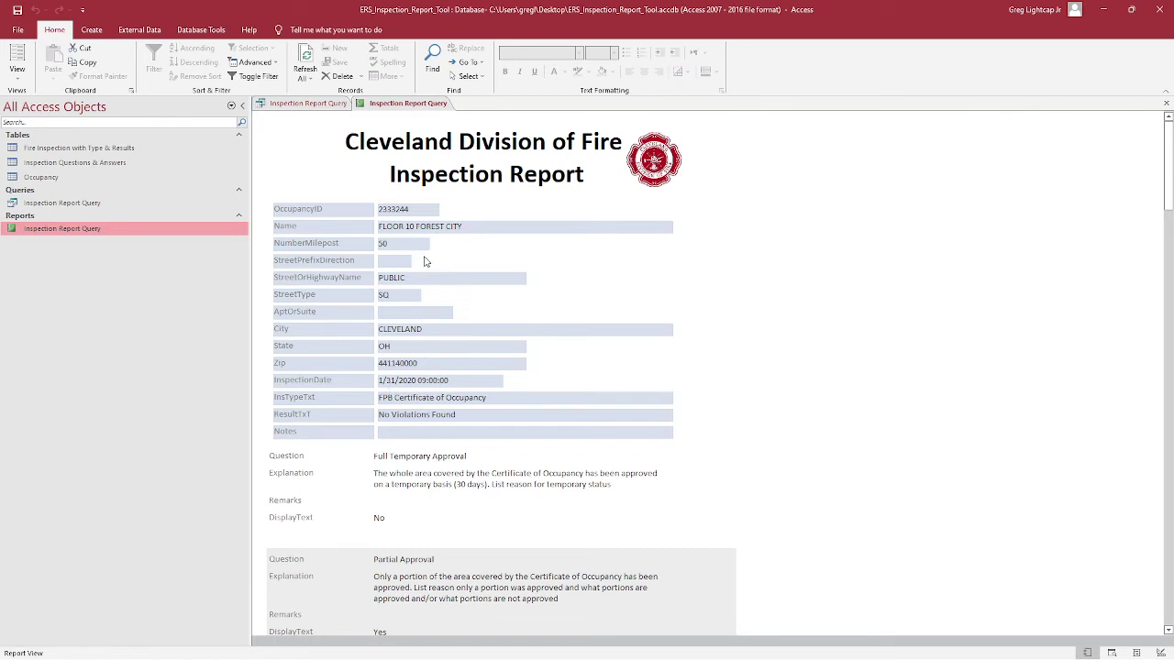
scroll(520, 315, "down", 2)
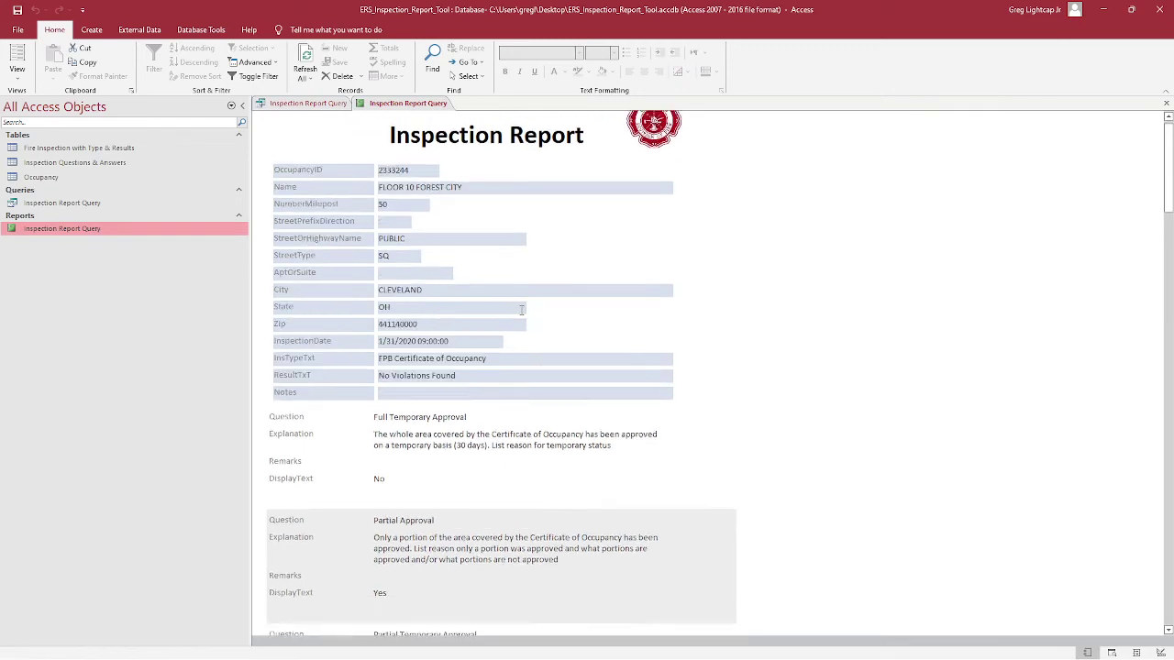
scroll(520, 315, "down", 2)
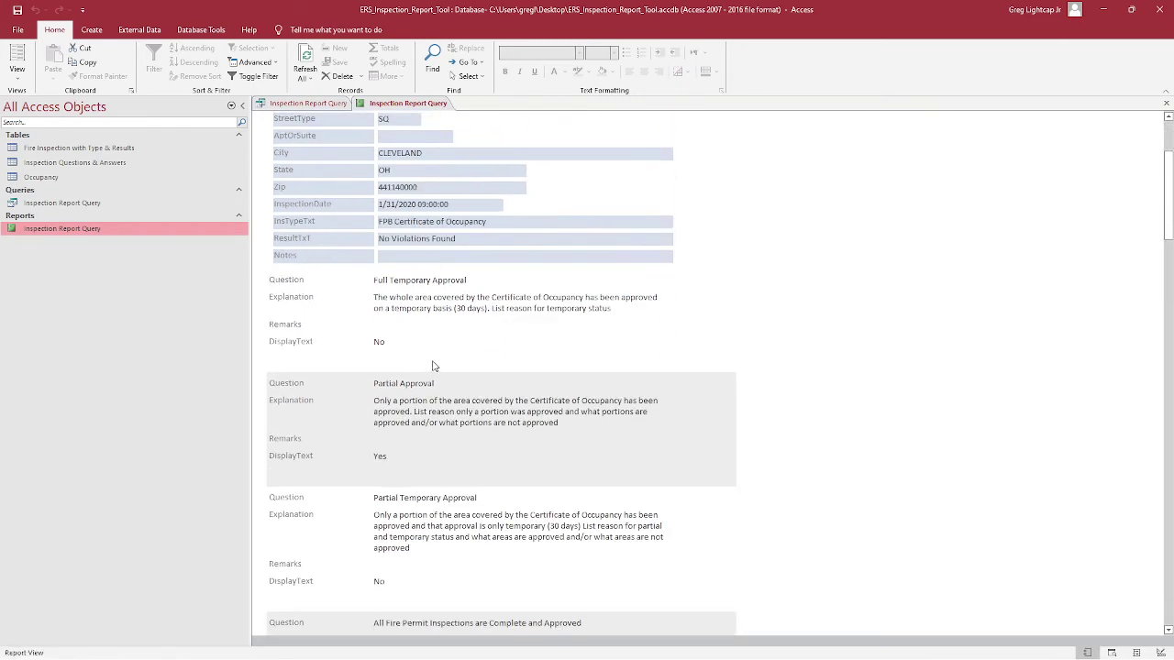
Examine the report's questions, explanations, remarks and answers through to its end, and return to the beginning
left_click(430, 325)
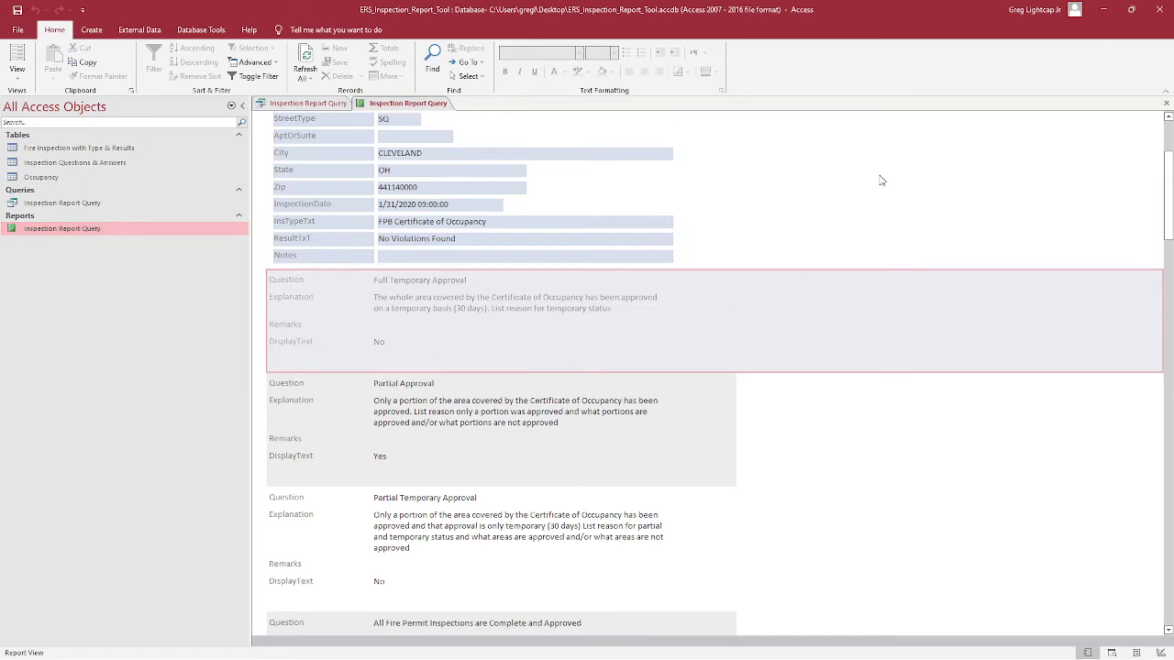
left_click(874, 186)
left_click(544, 480)
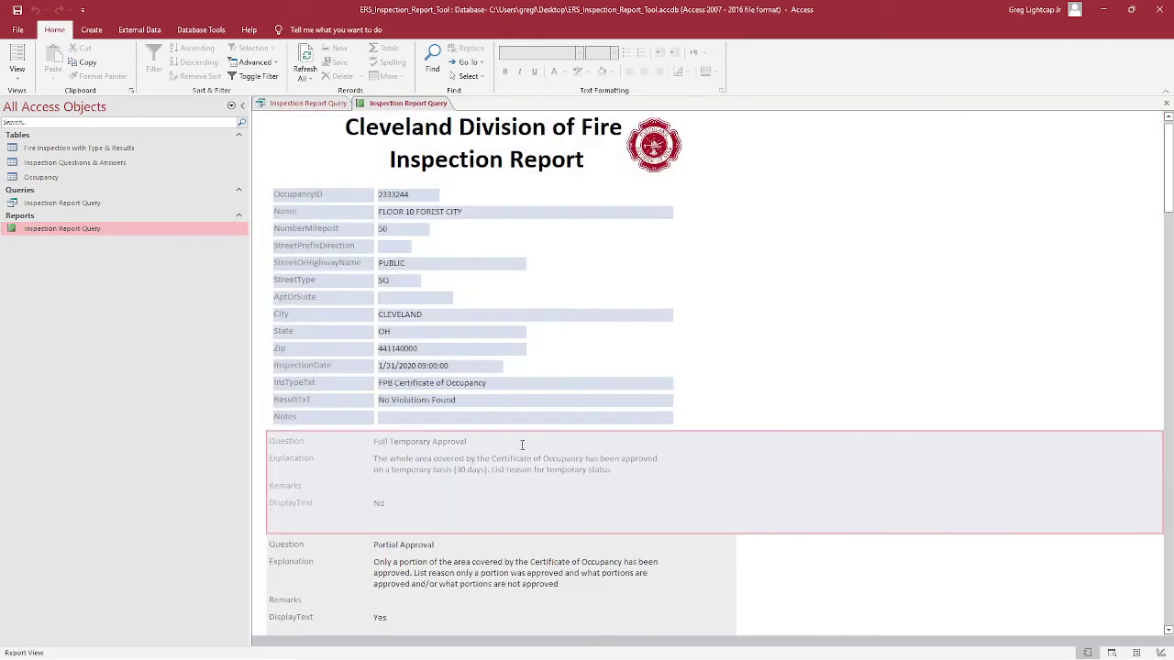
scroll(524, 446, "down", 3)
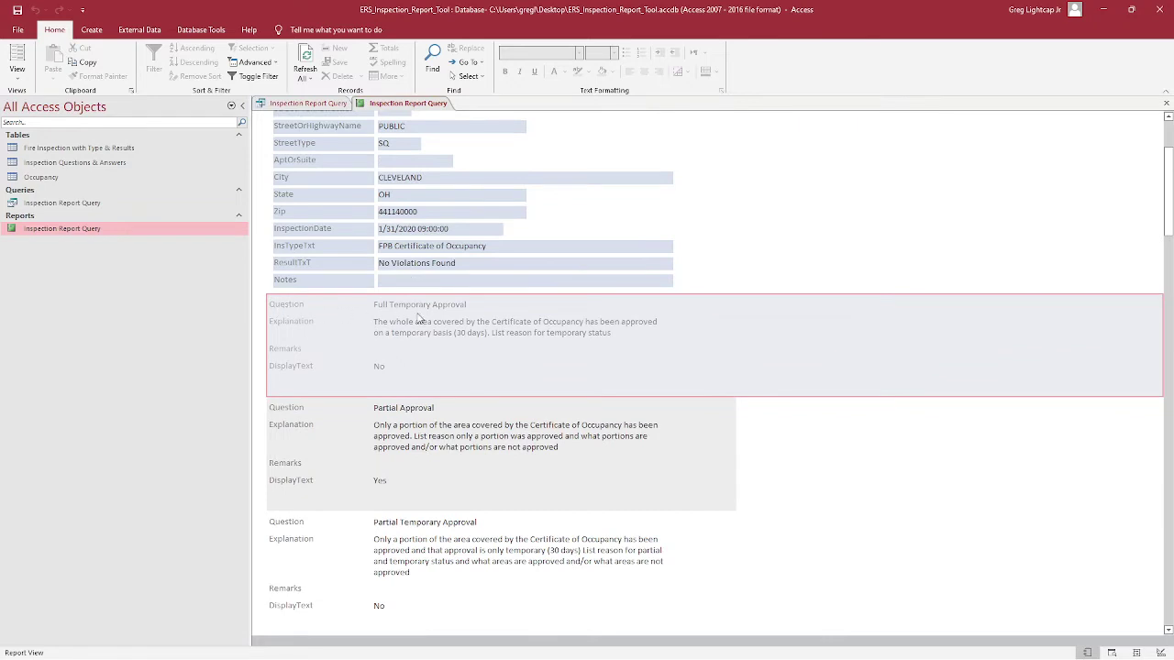
left_click(382, 351)
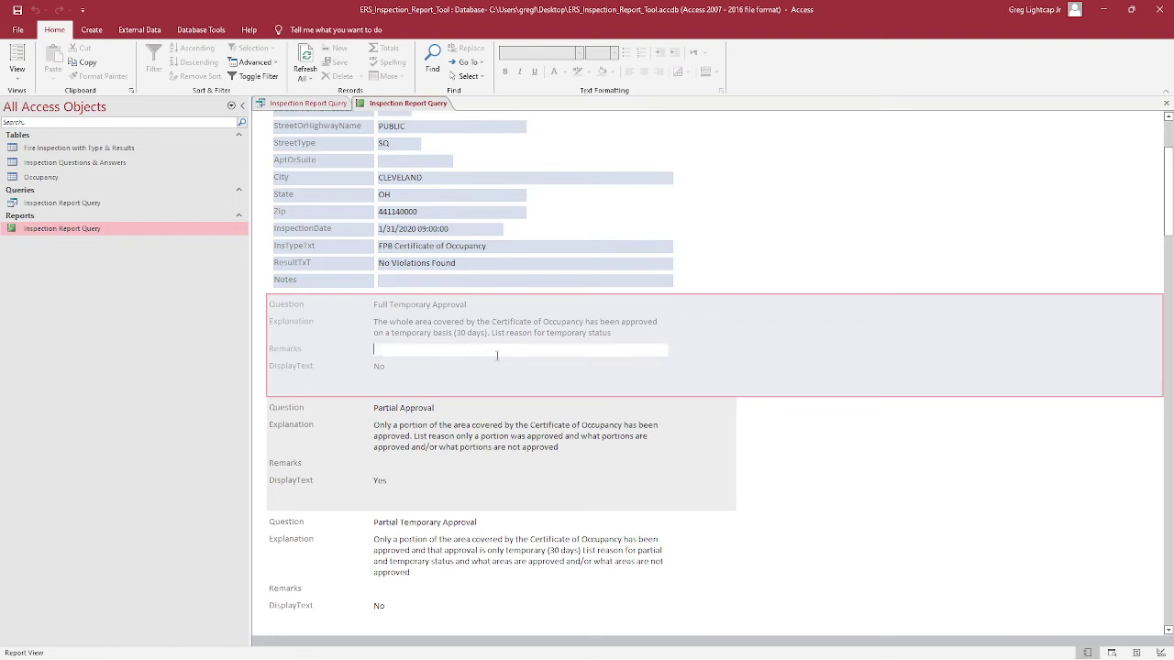
left_click_drag(497, 356, 497, 356)
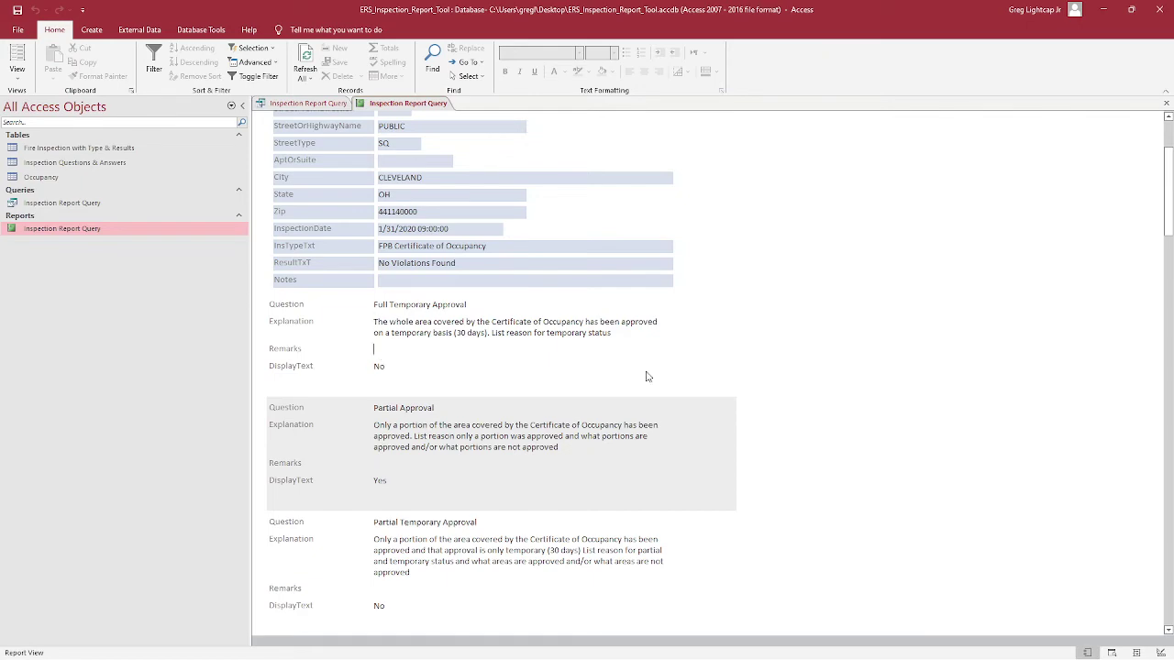
scroll(646, 400, "down", 5)
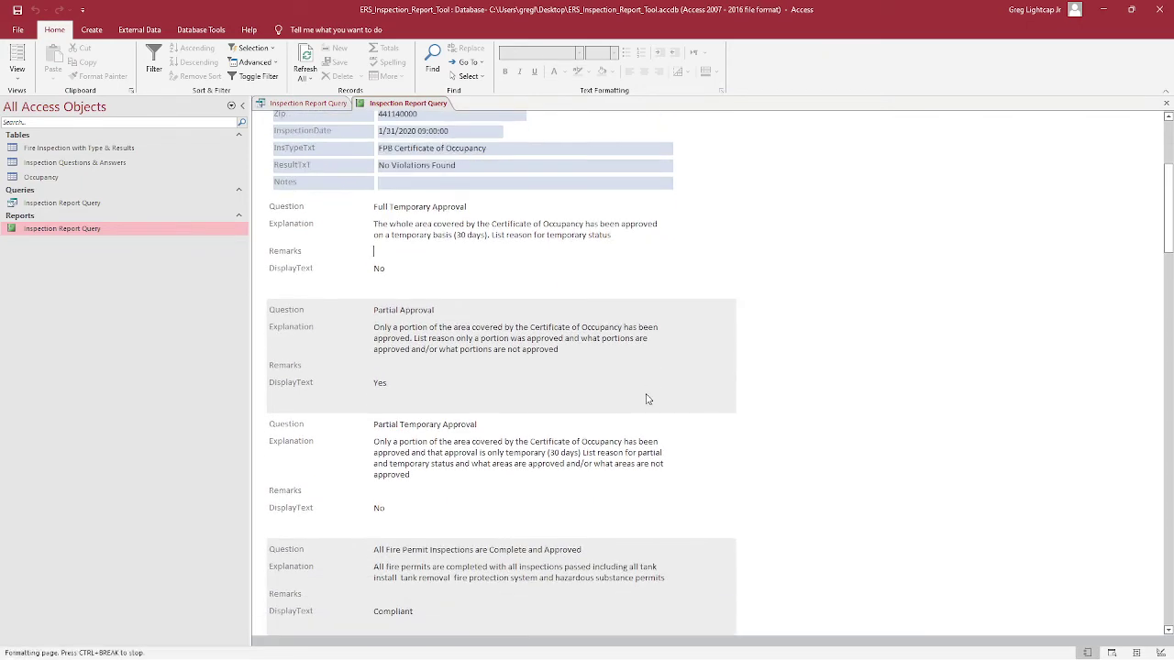
scroll(647, 394, "down", 1)
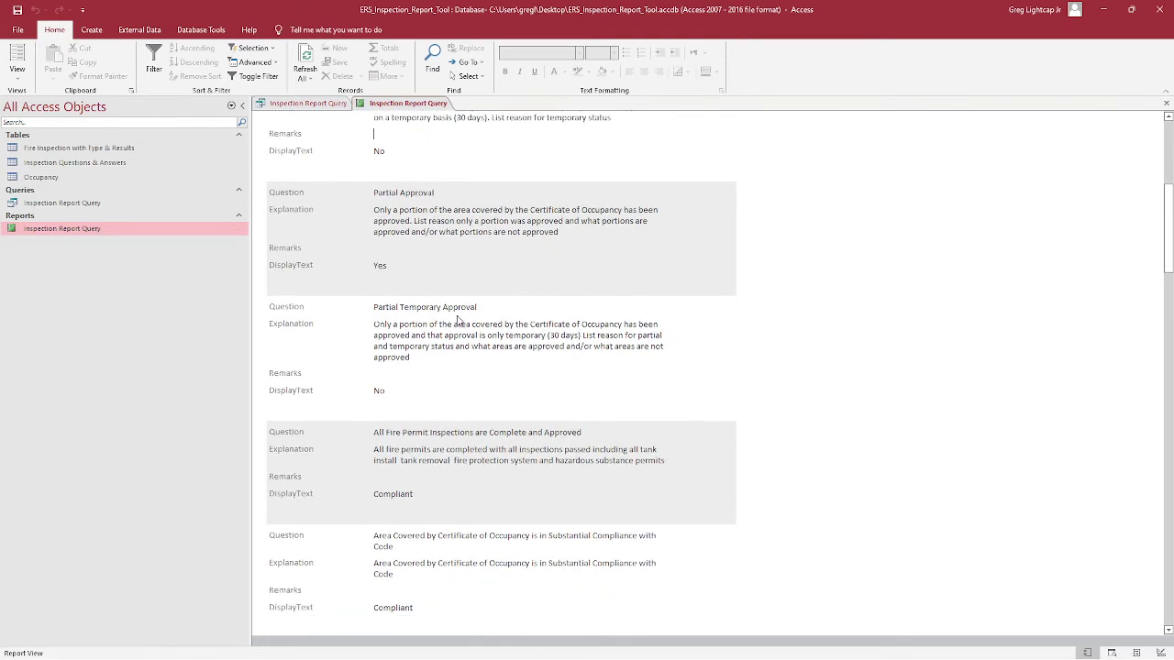
scroll(408, 394, "down", 6)
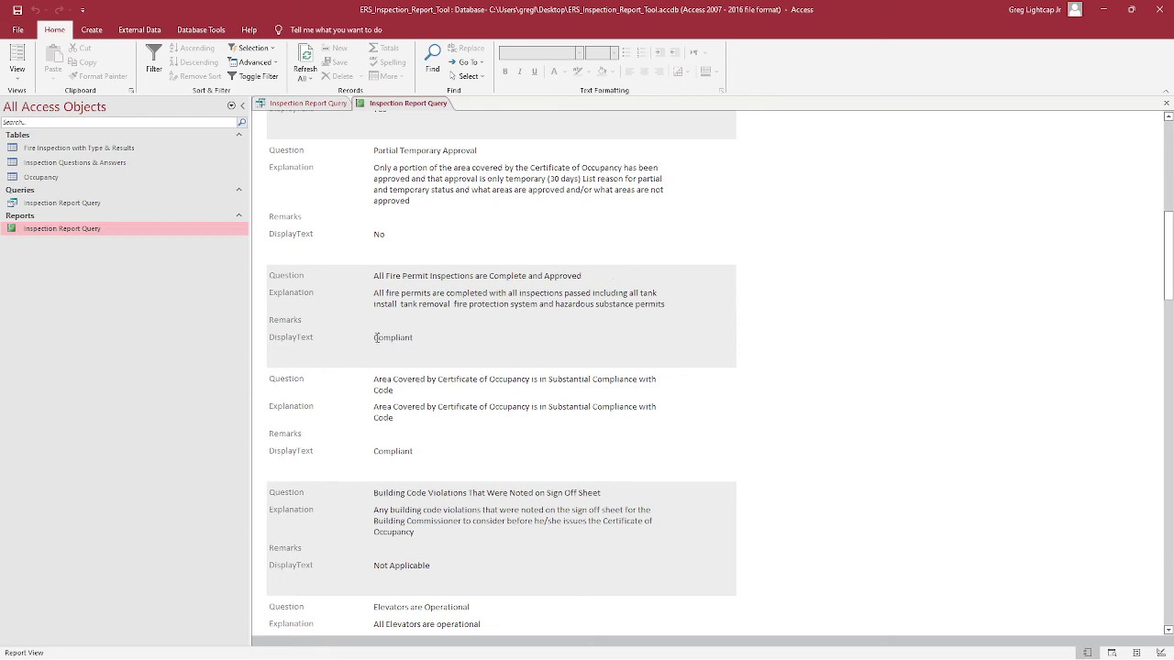
scroll(395, 338, "down", 8)
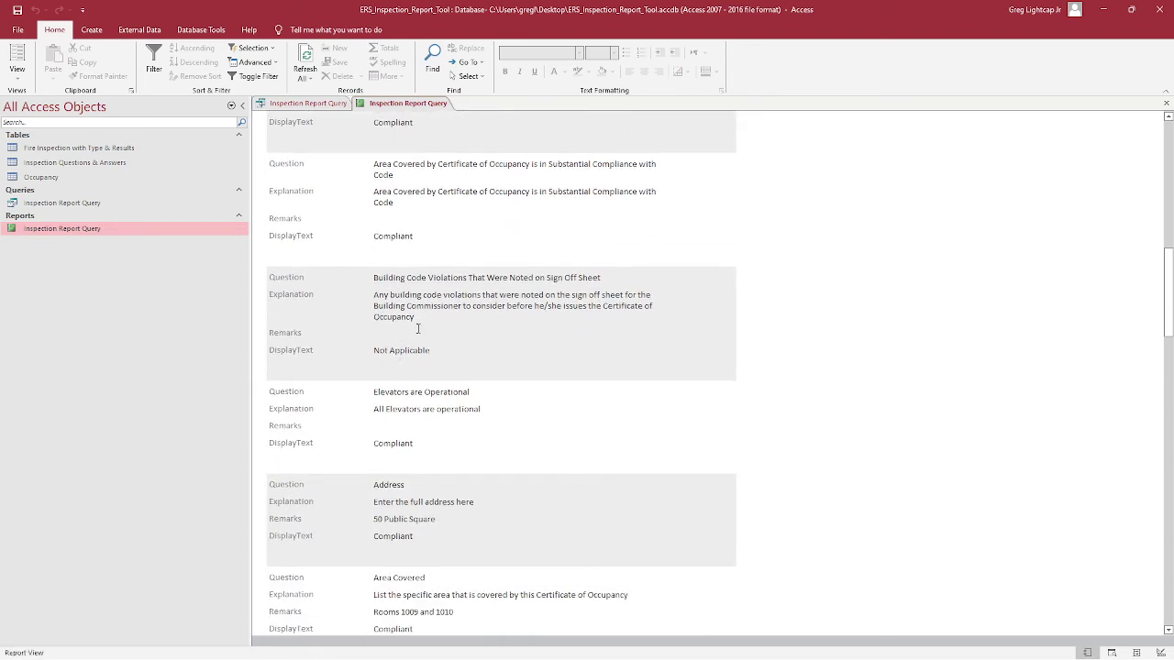
scroll(336, 341, "down", 1)
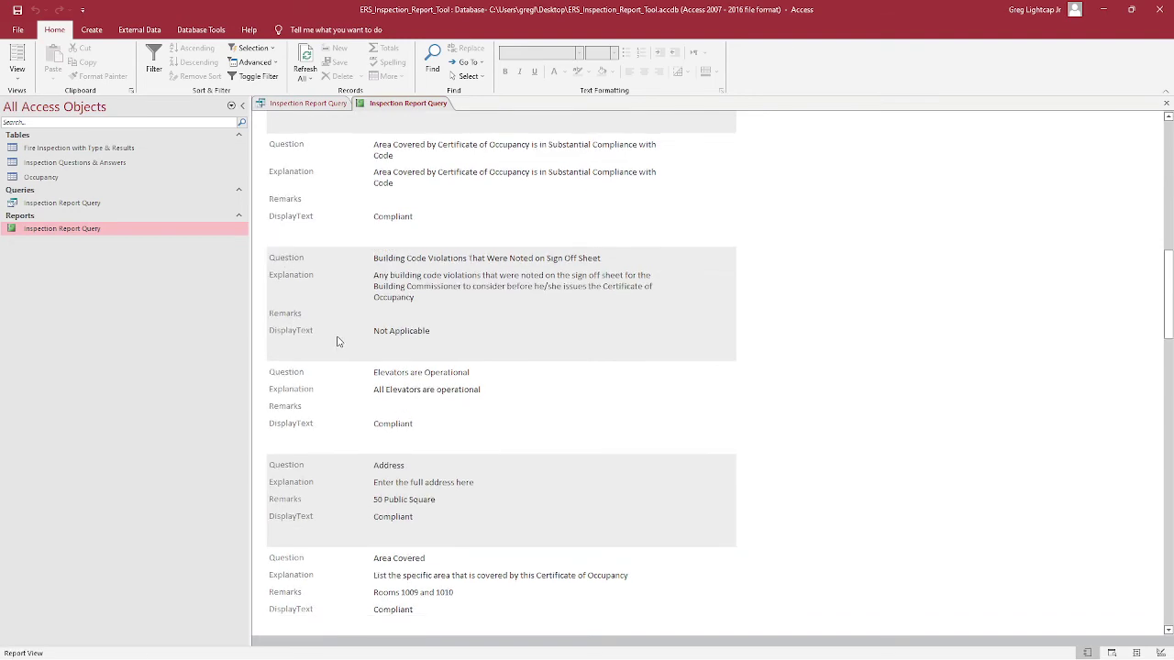
scroll(336, 341, "down", 20)
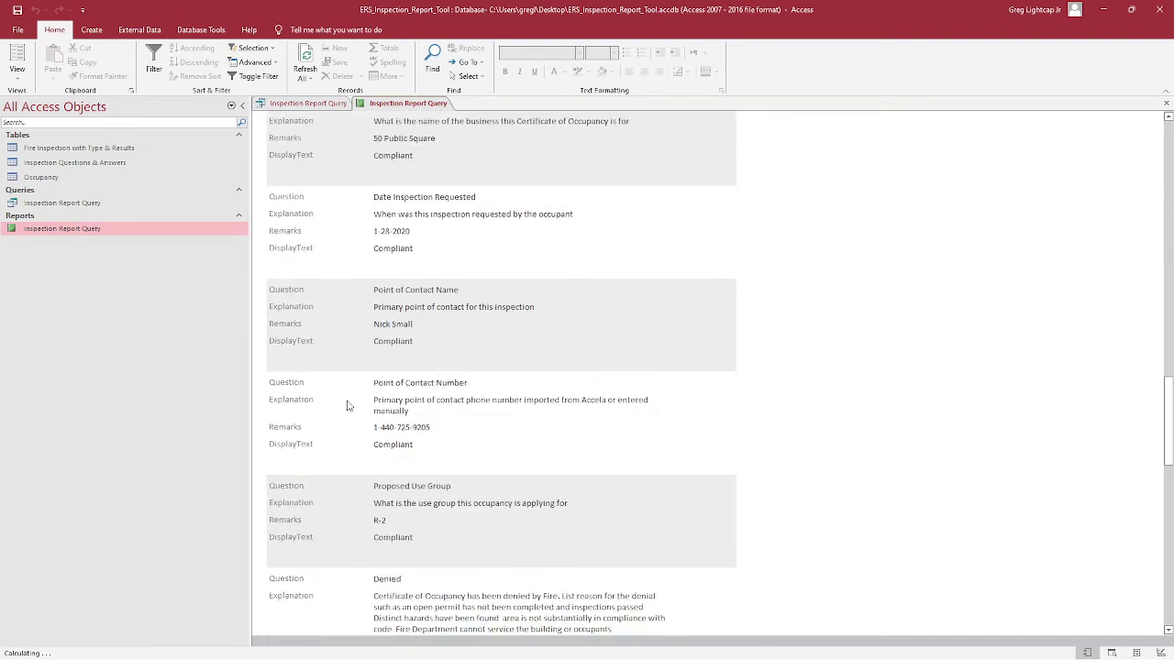
scroll(349, 406, "down", 20)
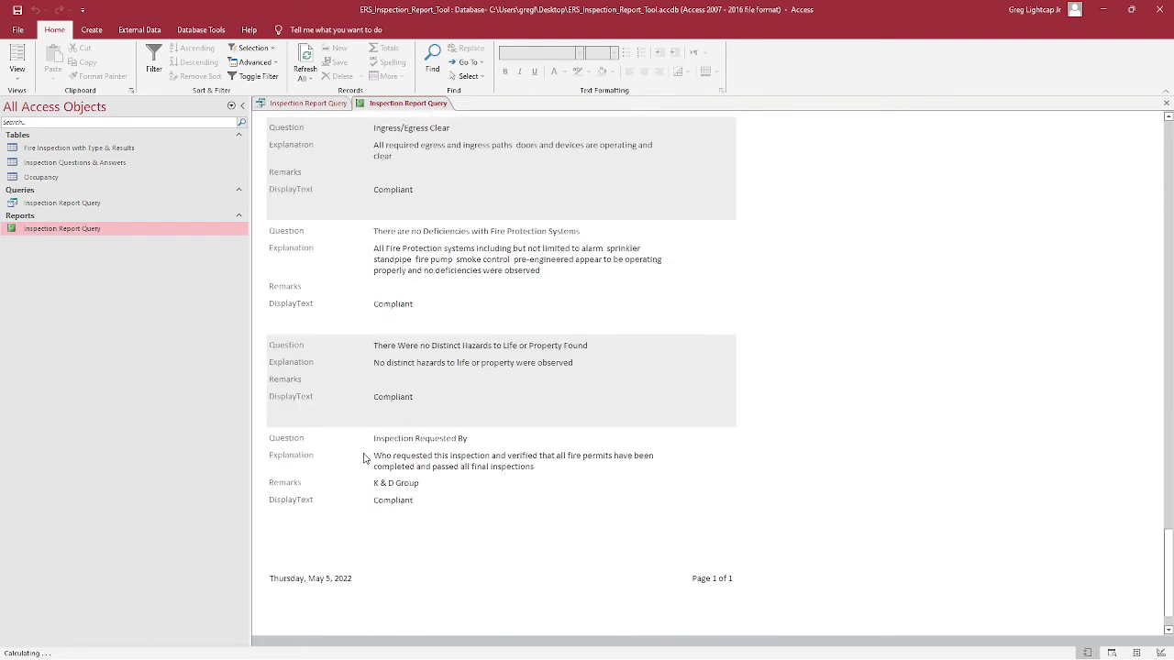
scroll(364, 459, "up", 20)
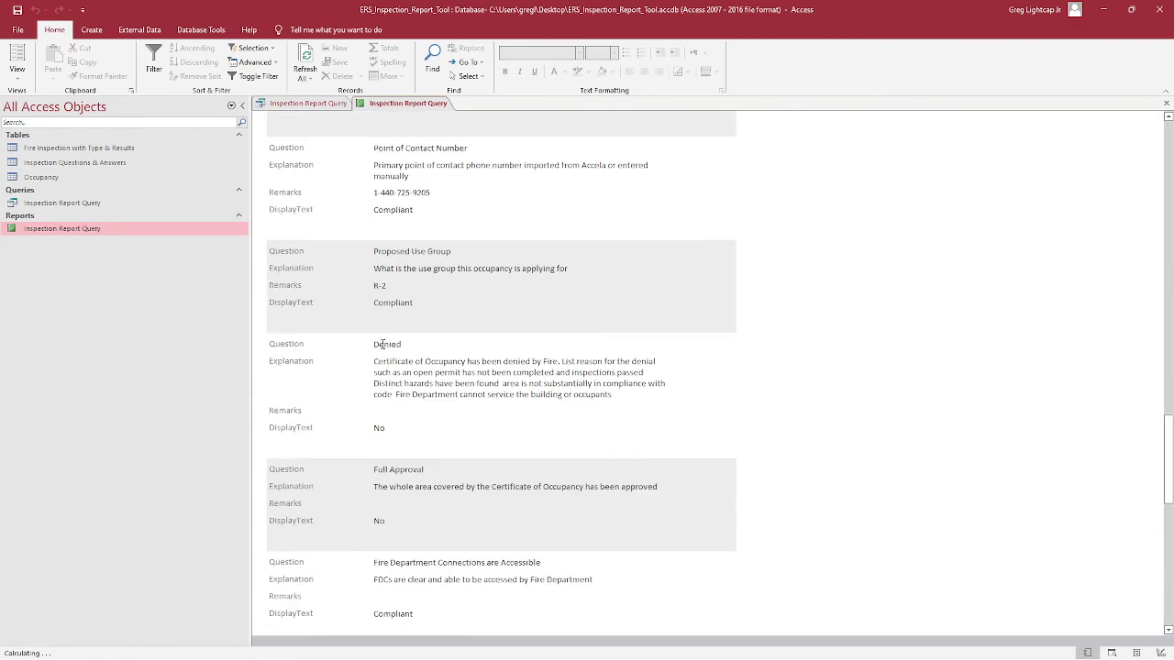
scroll(383, 344, "up", 20)
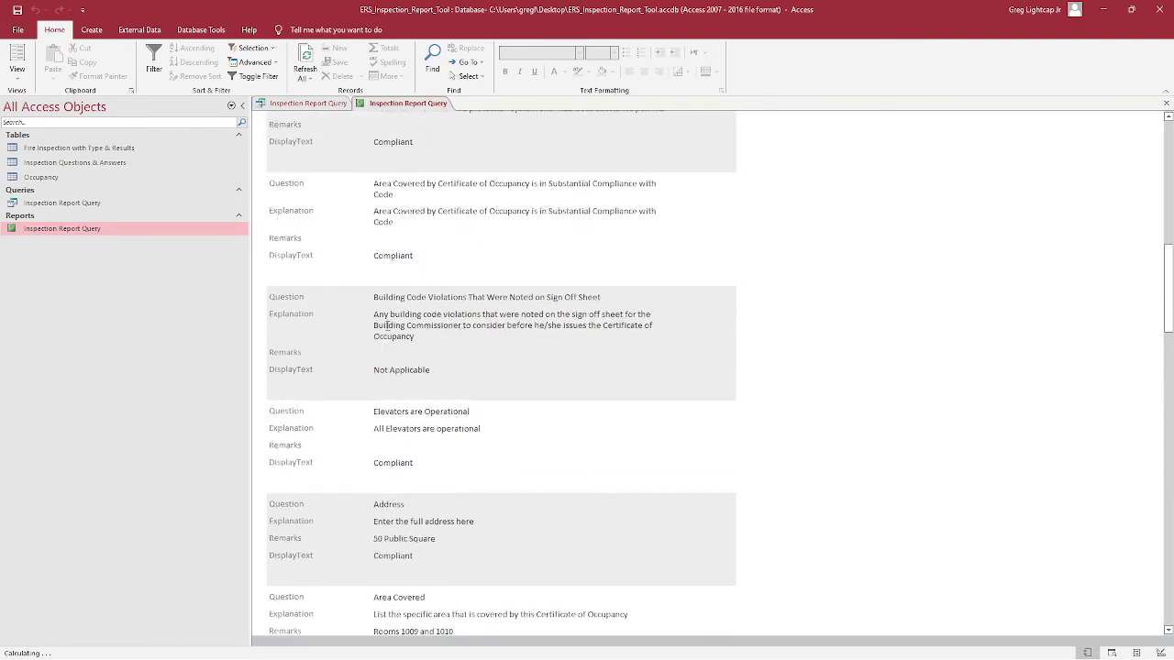
scroll(388, 326, "up", 20)
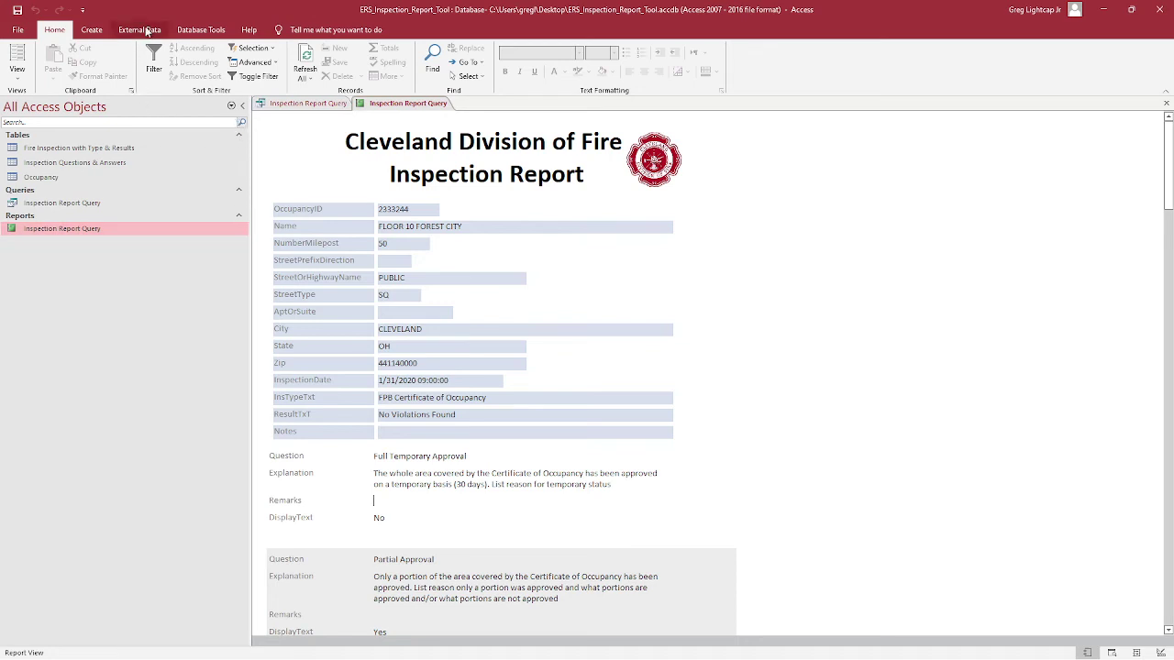
Export the inspection report as a PDF named "50 public sq test" to the Desktop, without saving the export steps
left_click(143, 33)
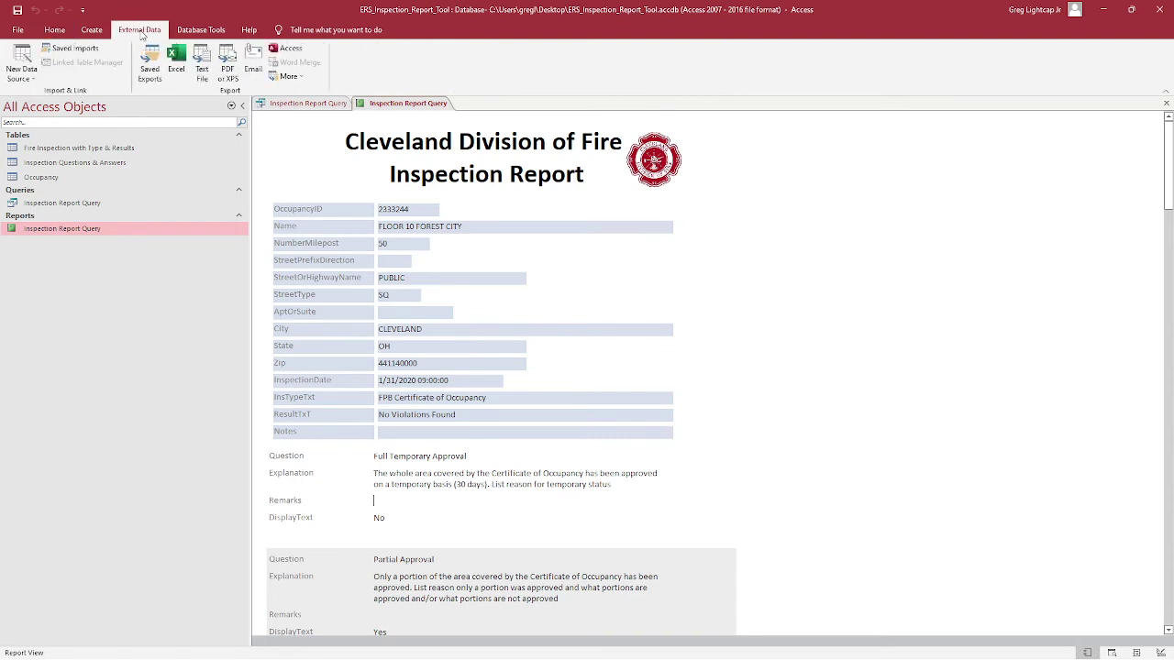
left_click(228, 77)
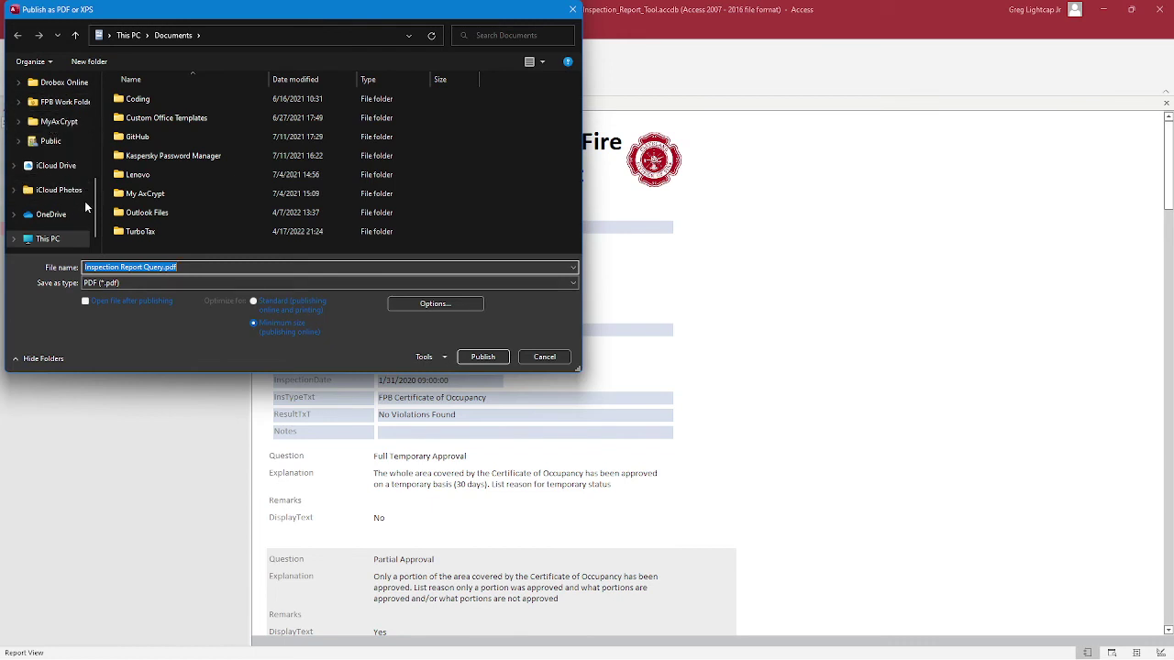
left_click_drag(93, 204, 81, 104)
left_click(53, 107)
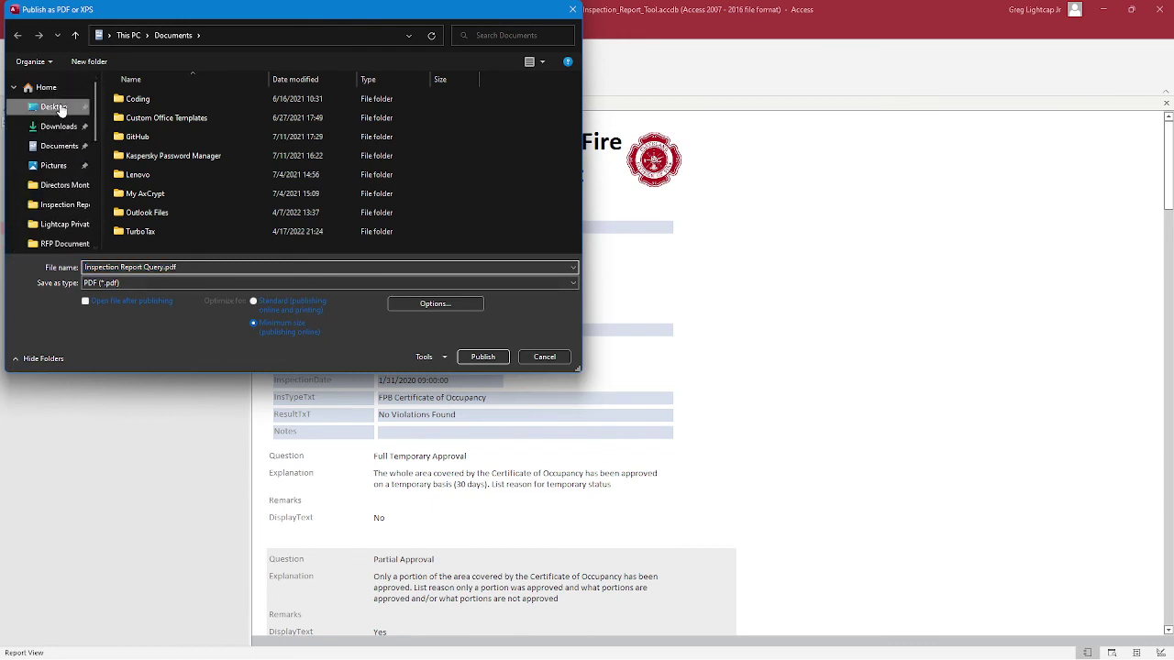
left_click(165, 266)
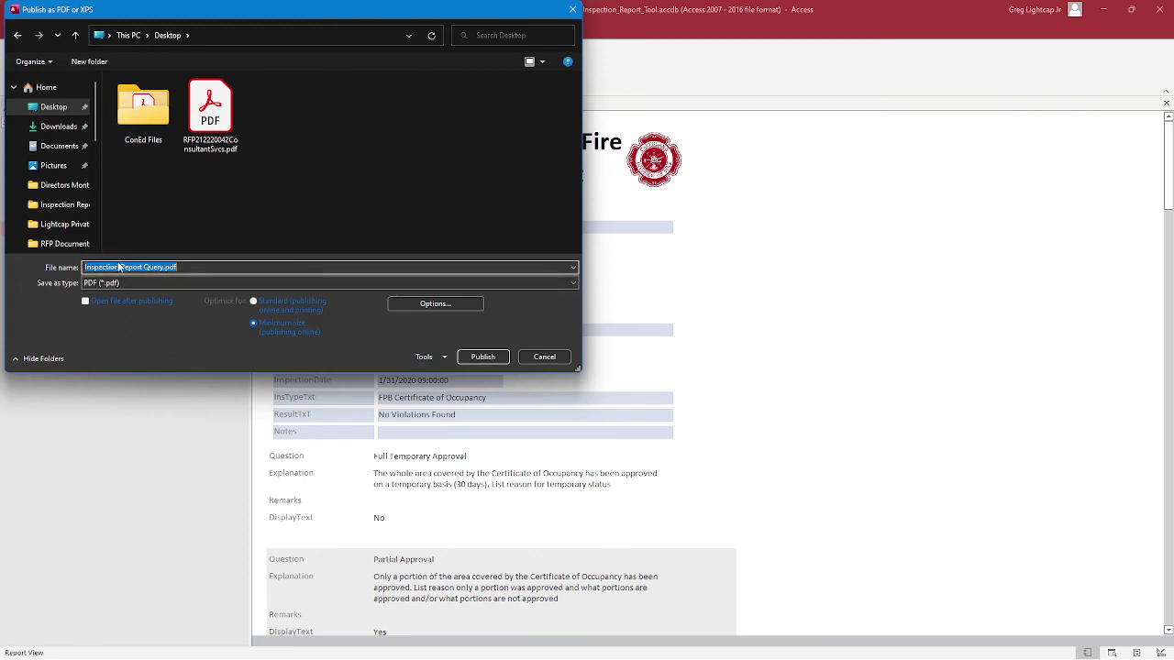
type("50 public sq test")
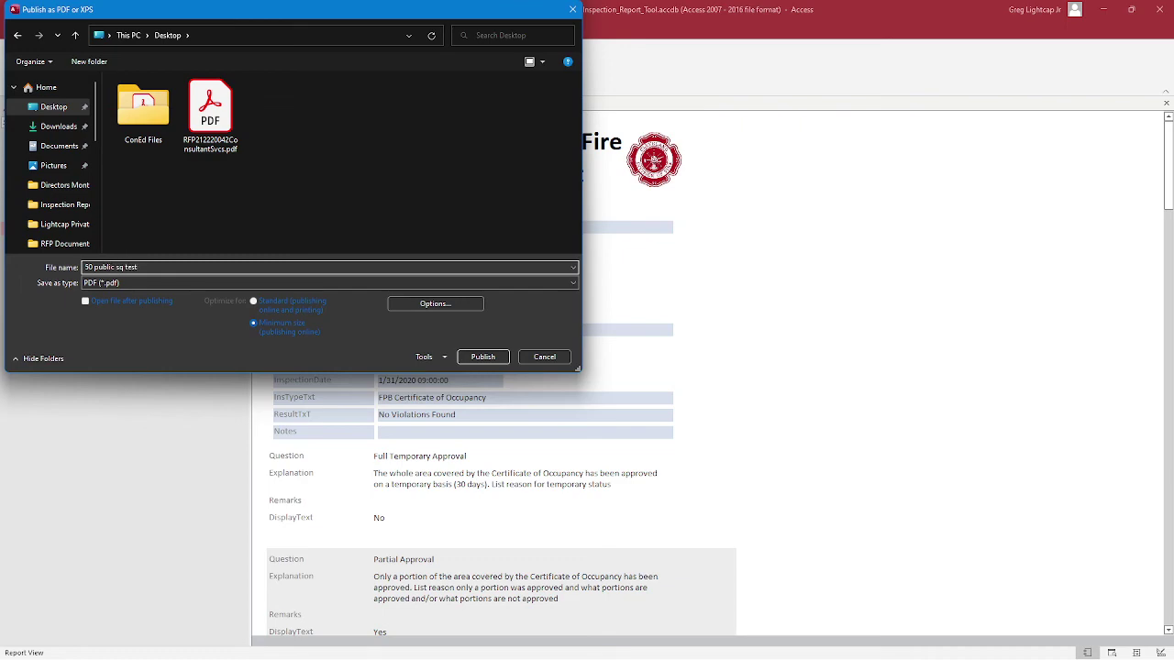
left_click(479, 357)
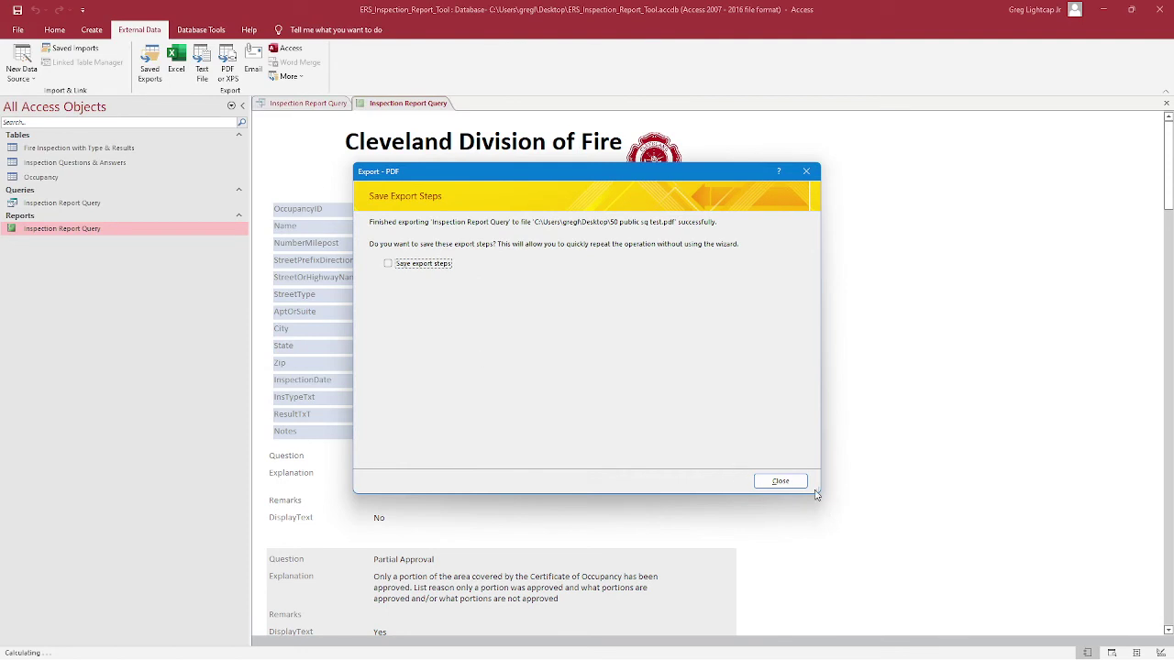
left_click(780, 480)
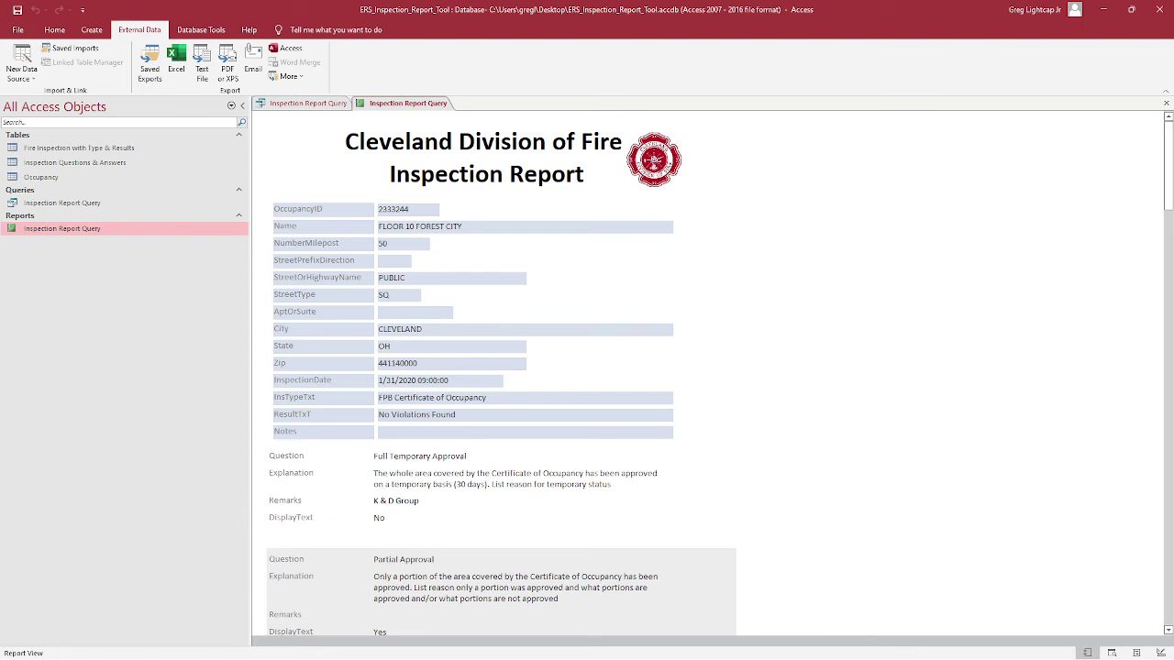
Select the Remarks text of the Full Temporary Approval question, and open the exported 50 public sq test.pdf in Adobe Acrobat
left_click(396, 500)
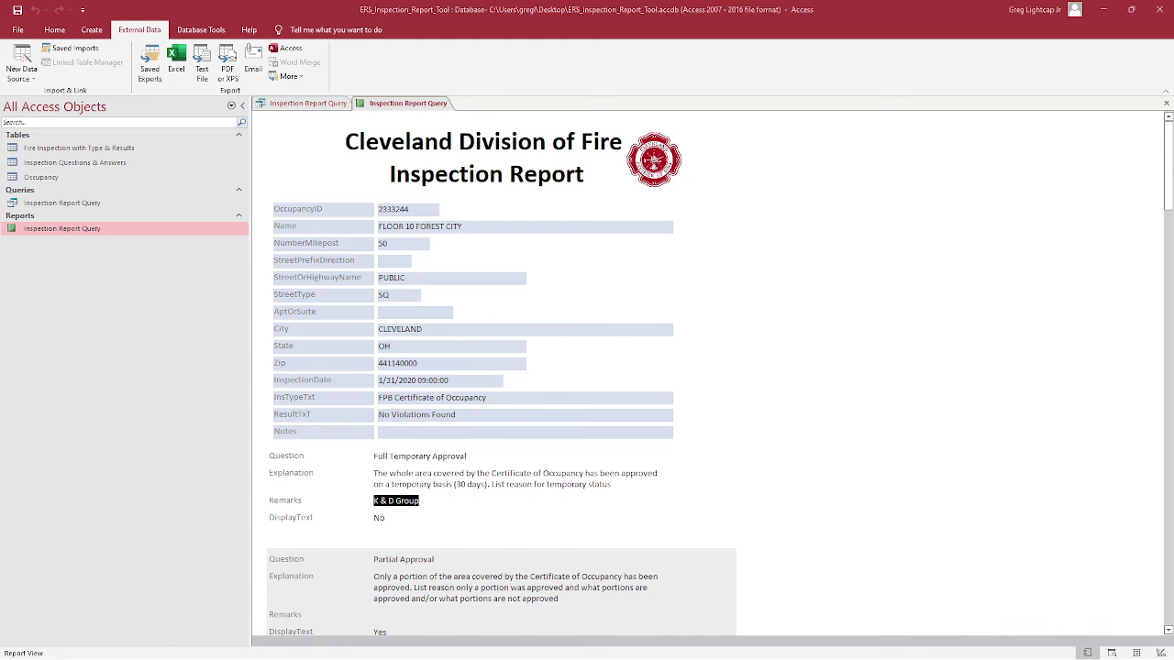
left_click_drag(0, 642, 577, 53)
left_click(748, 50)
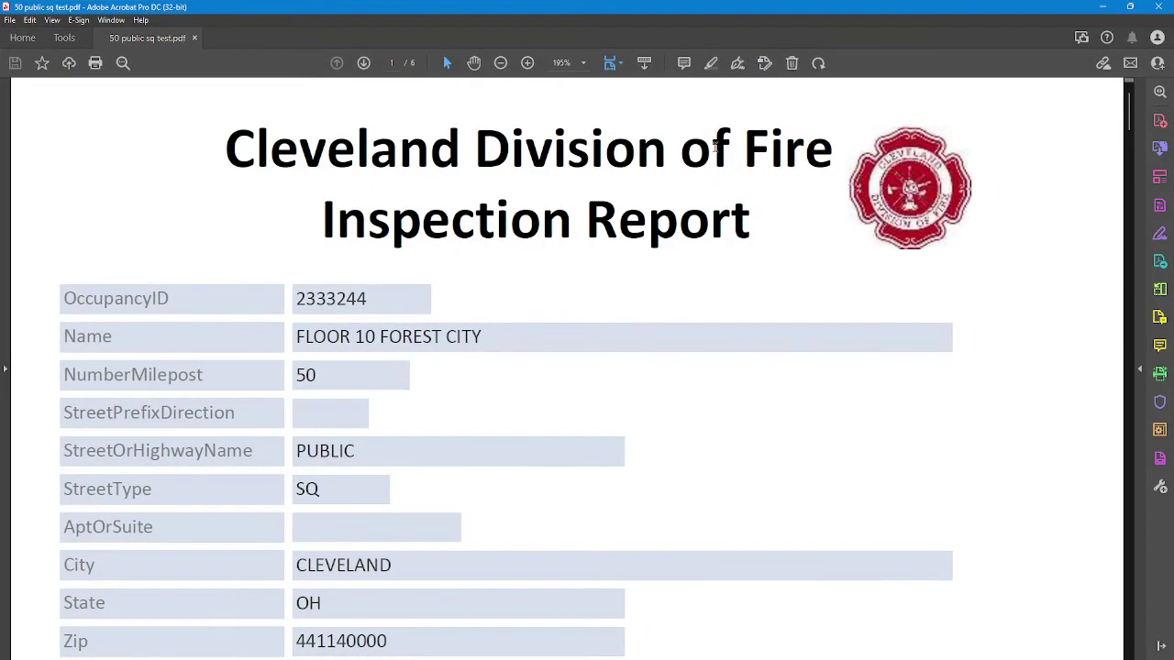
Examine the PDF's occupancy details and the inspection questions on its first two pages, and close Acrobat to return to Access
scroll(776, 241, "down", 5)
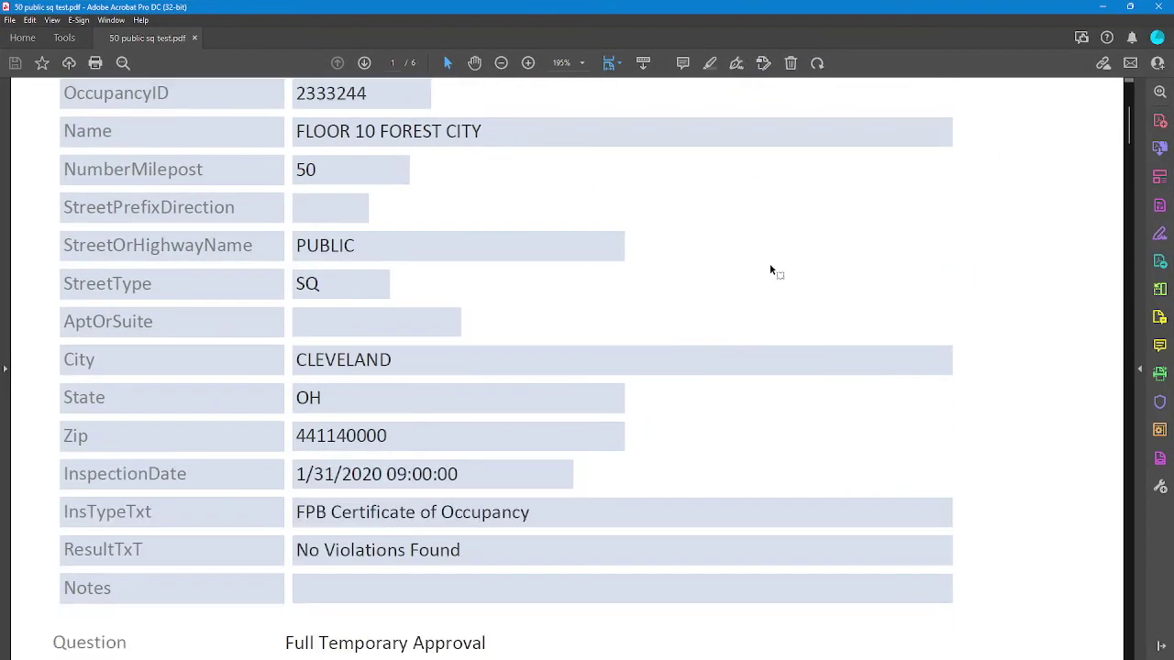
scroll(770, 292, "down", 10)
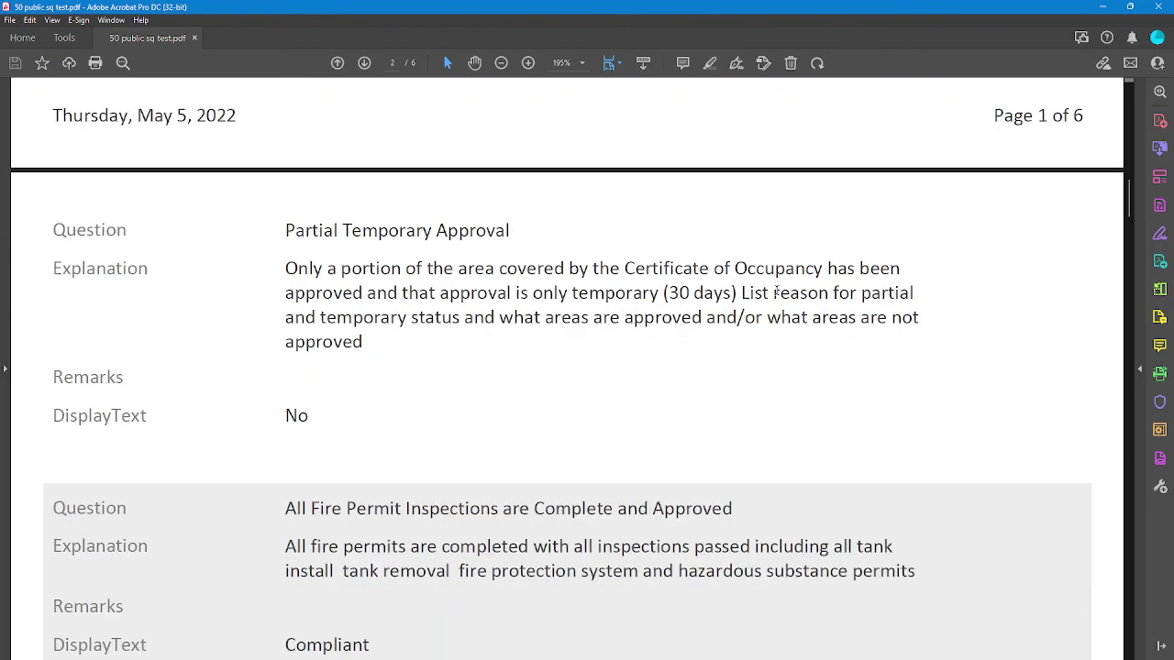
scroll(777, 297, "down", 6)
scroll(776, 293, "up", 4)
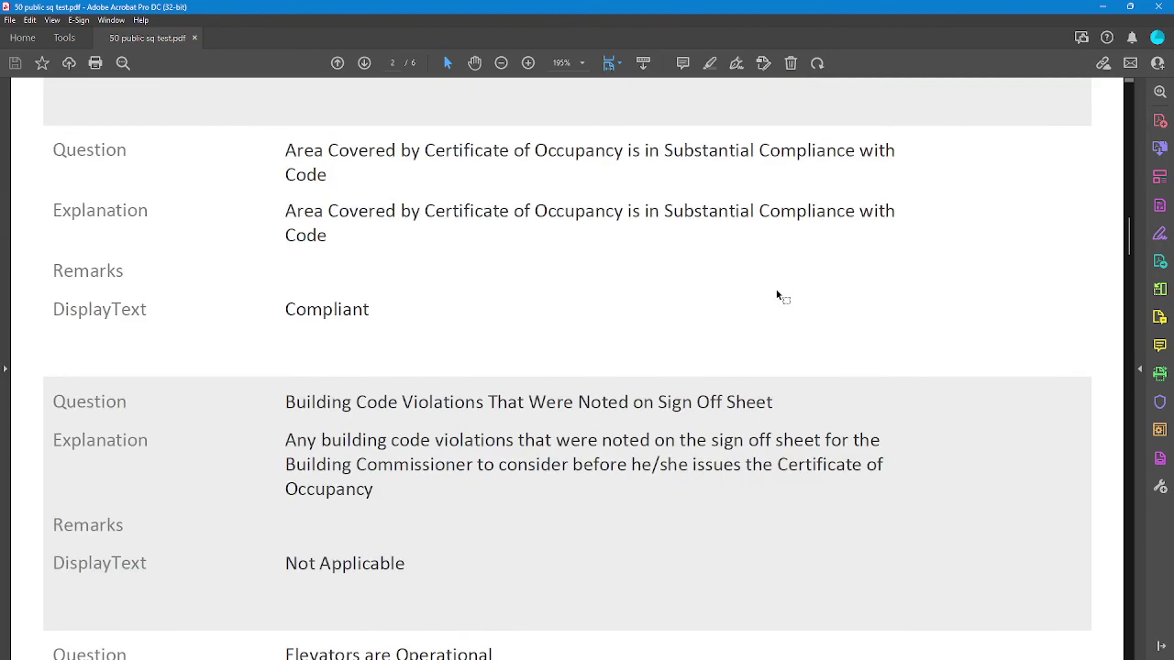
scroll(780, 284, "up", 15)
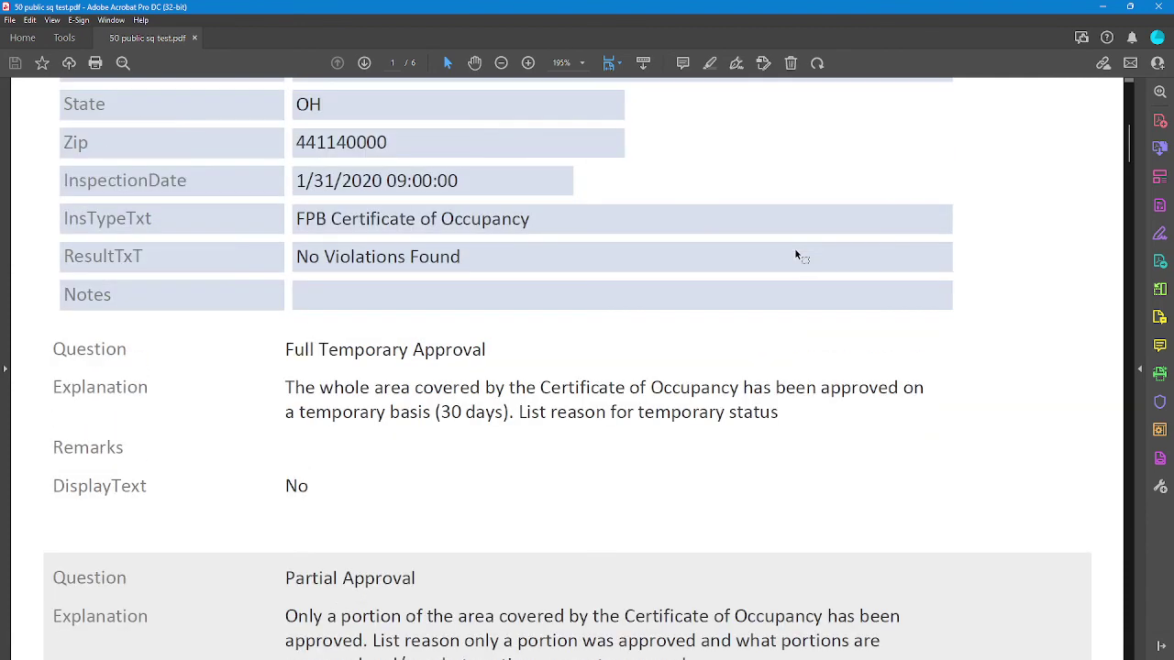
scroll(796, 242, "up", 2)
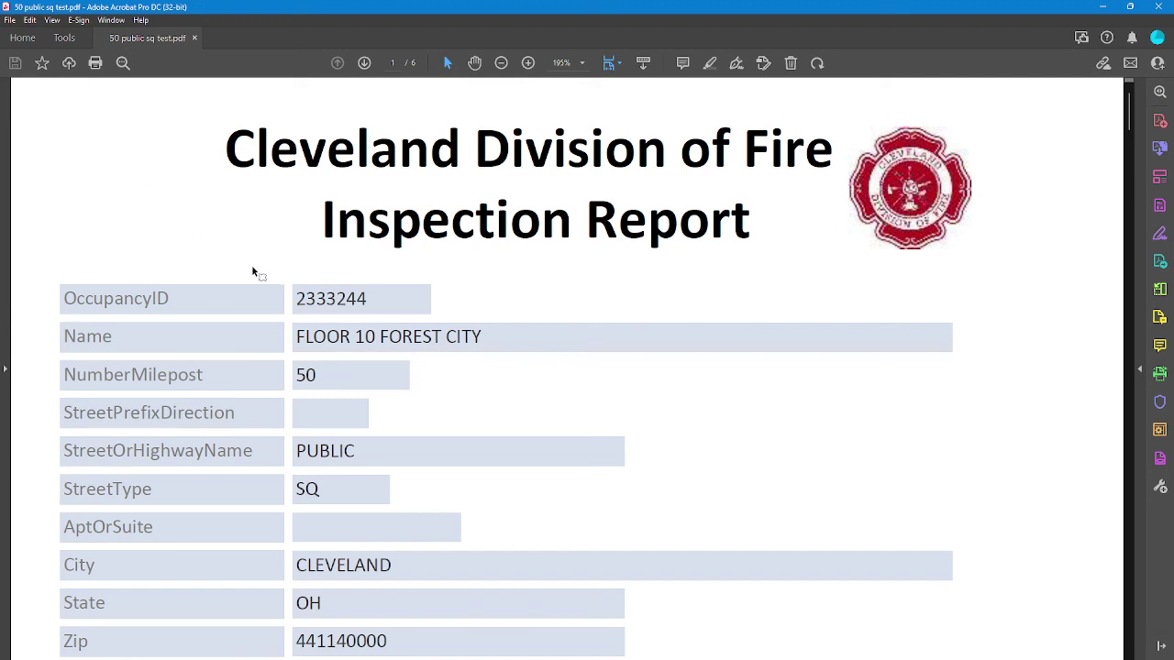
left_click(1161, 8)
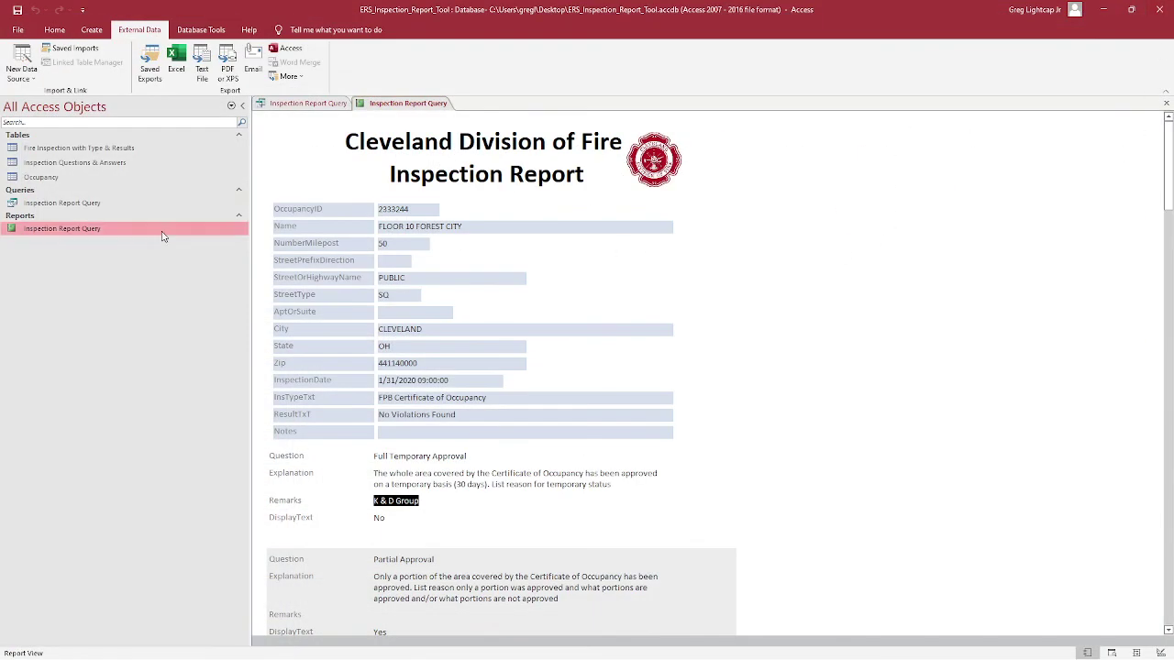